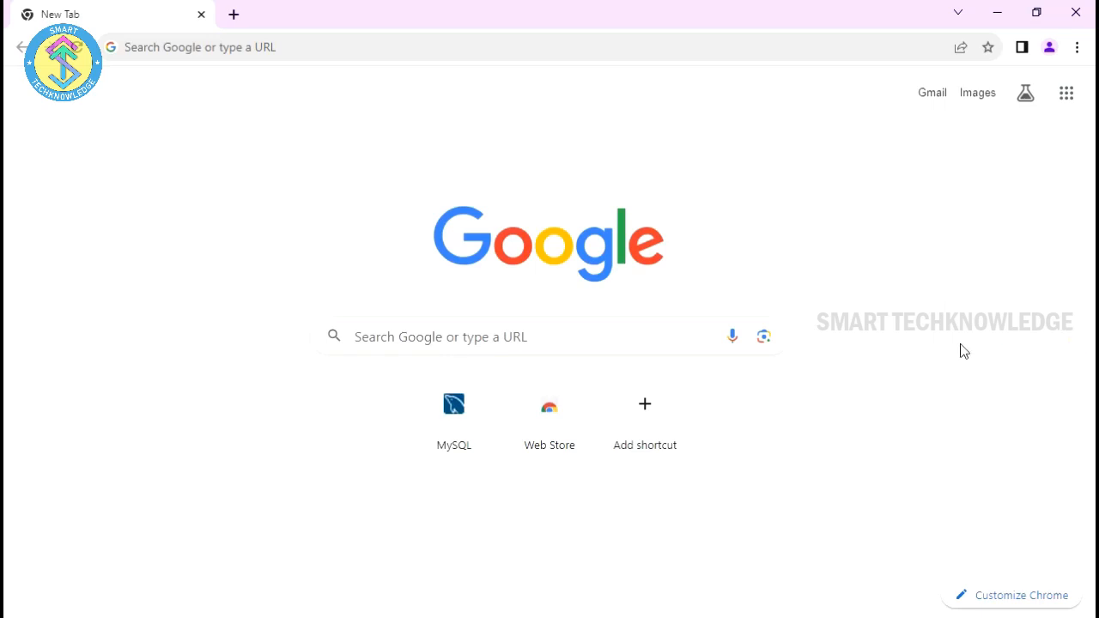
# Step: Search Google for 'mysql'
pyautogui.click(591, 334)
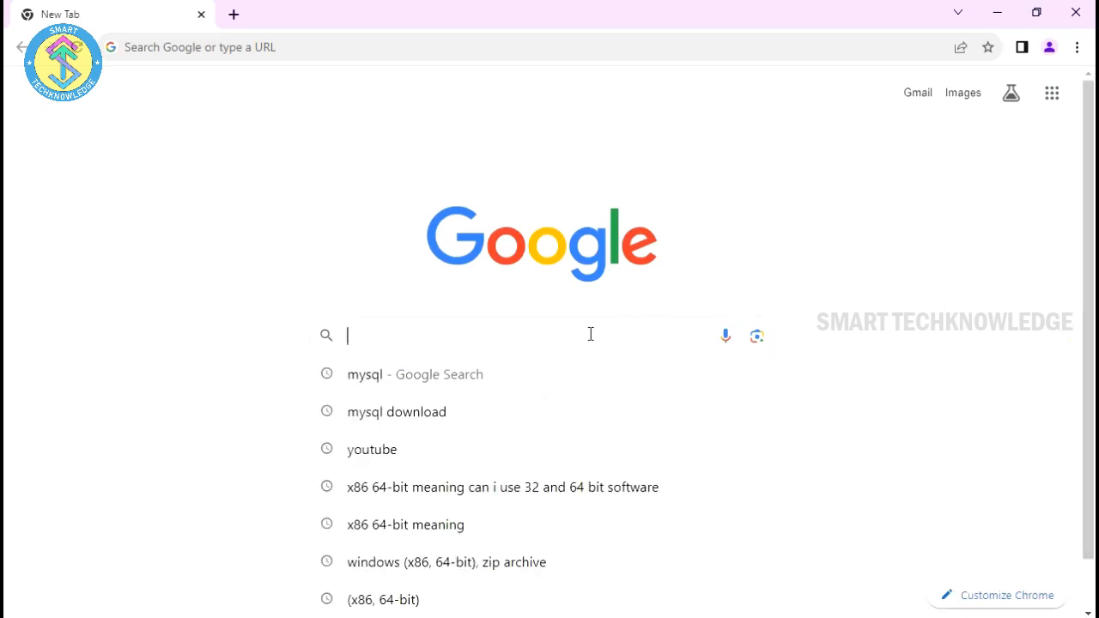
pyautogui.write('mysql')
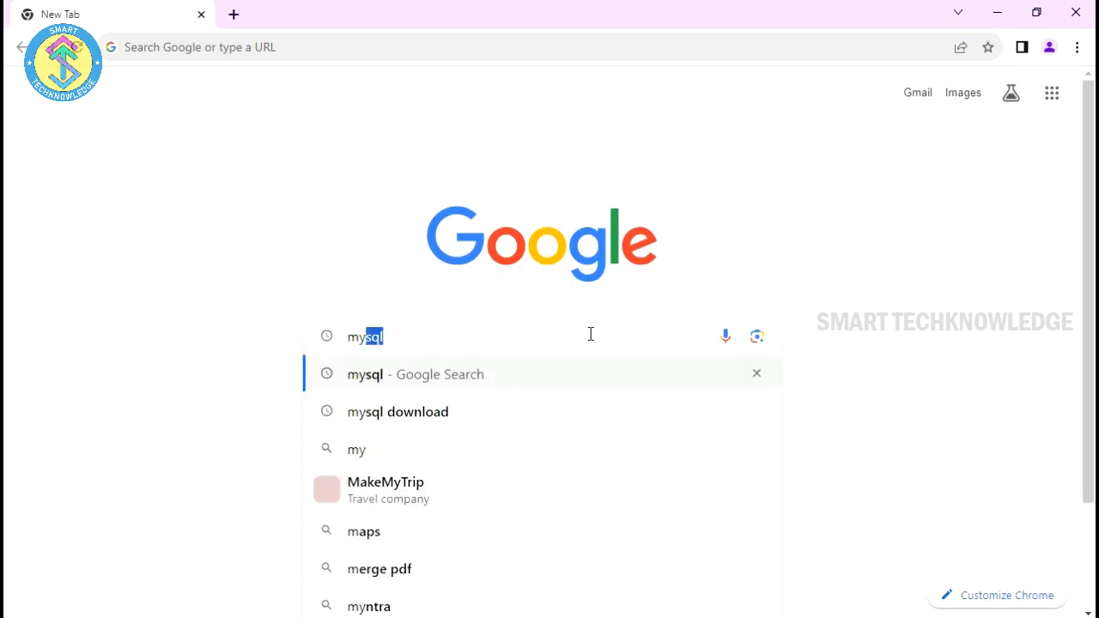
pyautogui.press('Return')
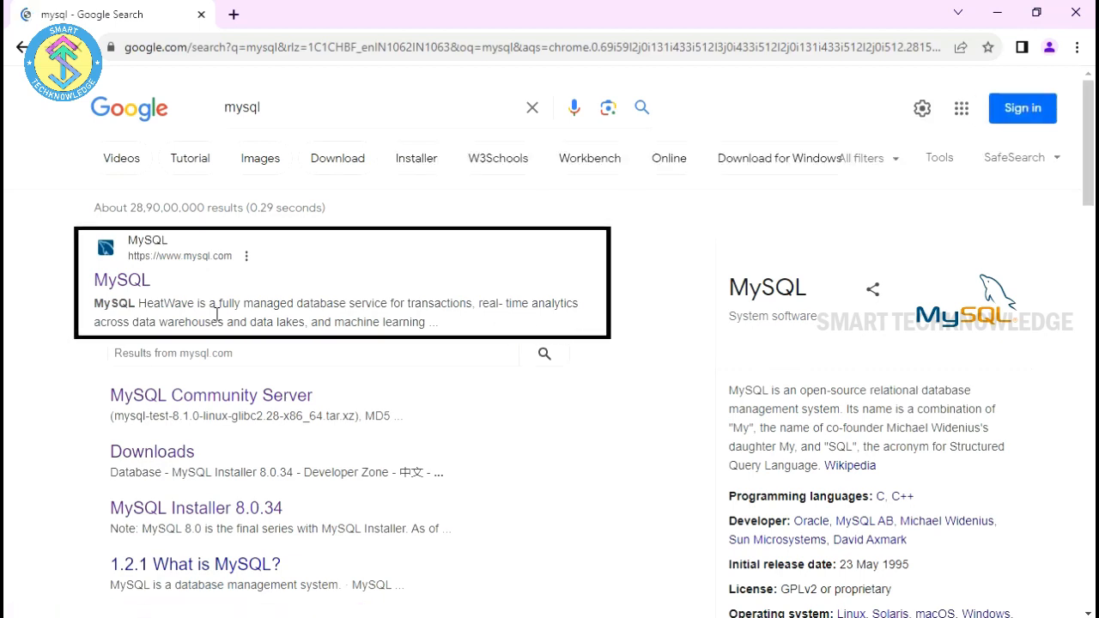
# Step: Go from the official MySQL site's Downloads section to MySQL Community (GPL) Downloads
pyautogui.click(101, 284)
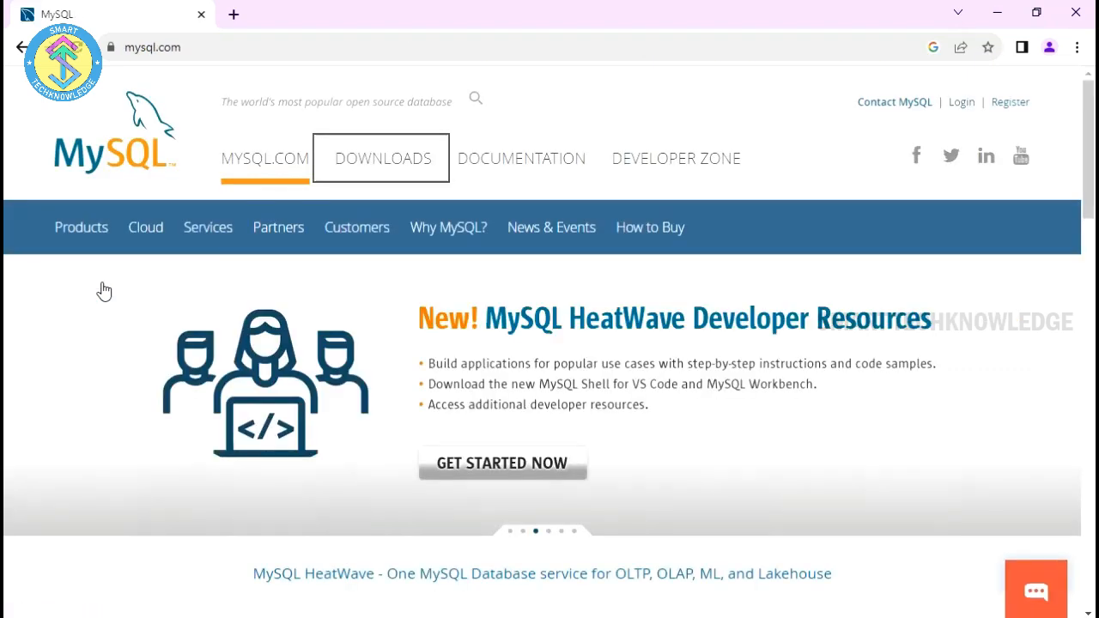
pyautogui.click(371, 164)
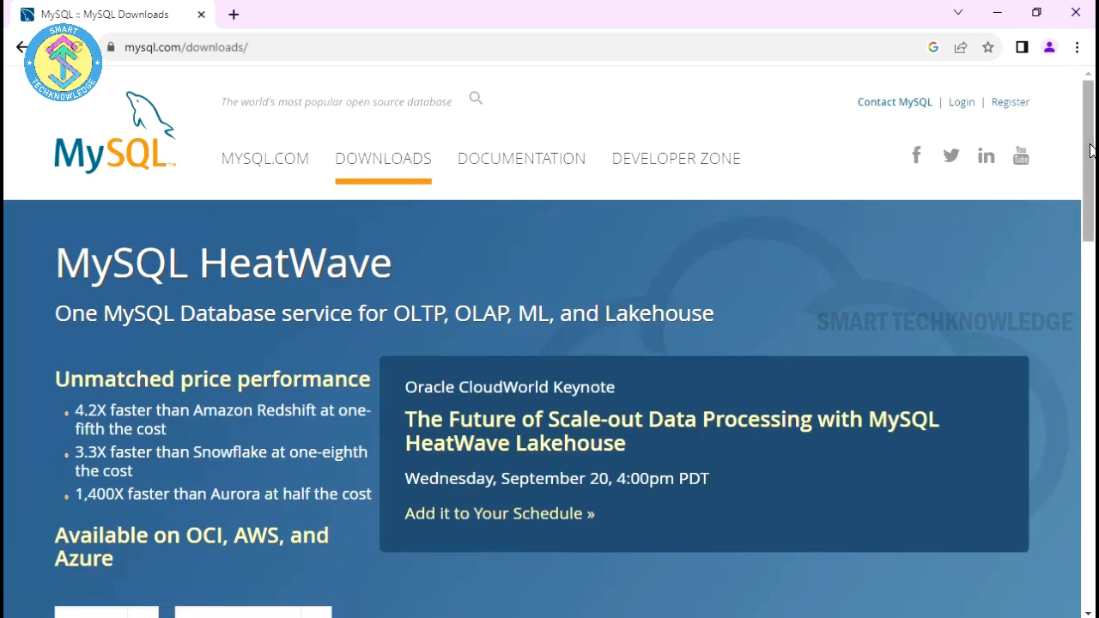
pyautogui.moveTo(1088, 157); pyautogui.dragTo(1092, 375)
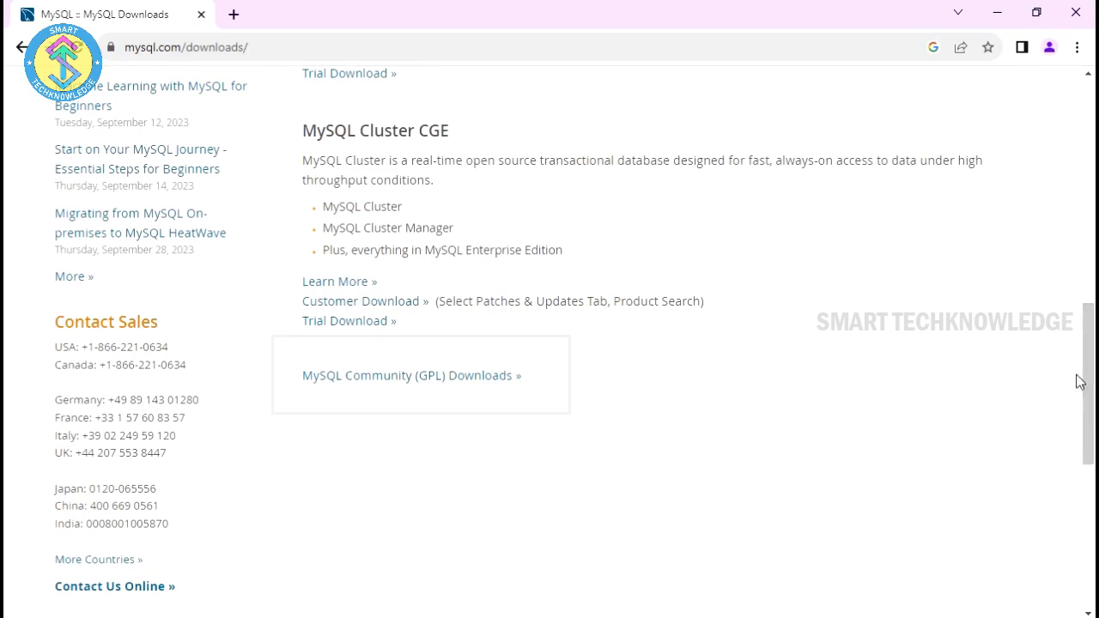
pyautogui.click(454, 377)
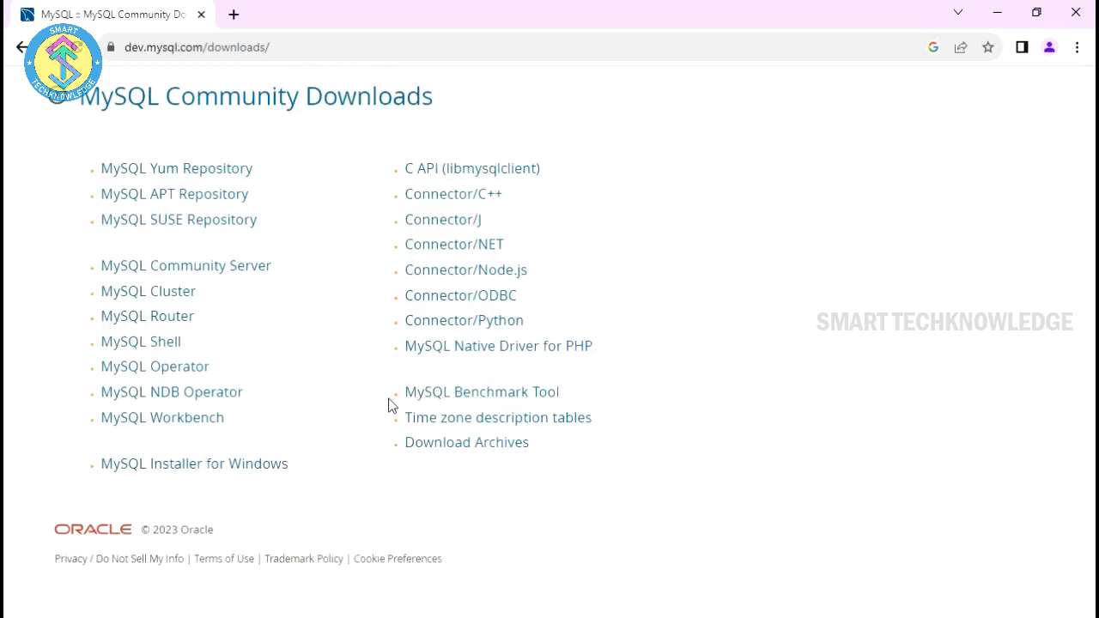
# Step: Open MySQL Installer for Windows and scroll to the 2.4M and 331.3M MSI installers
pyautogui.click(185, 466)
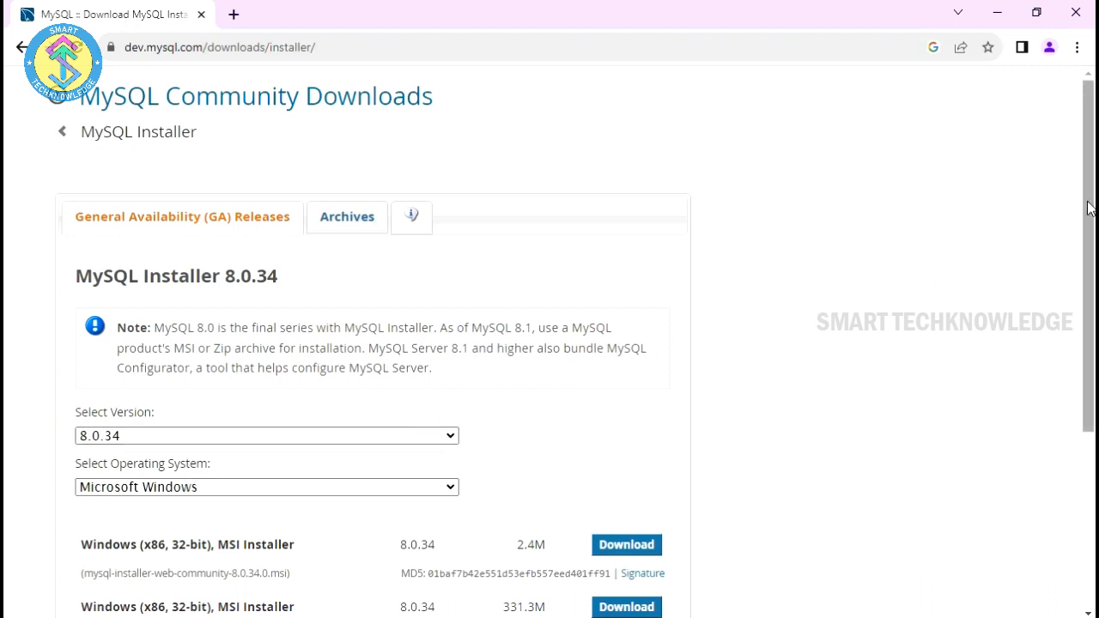
pyautogui.moveTo(1088, 209); pyautogui.dragTo(1093, 330)
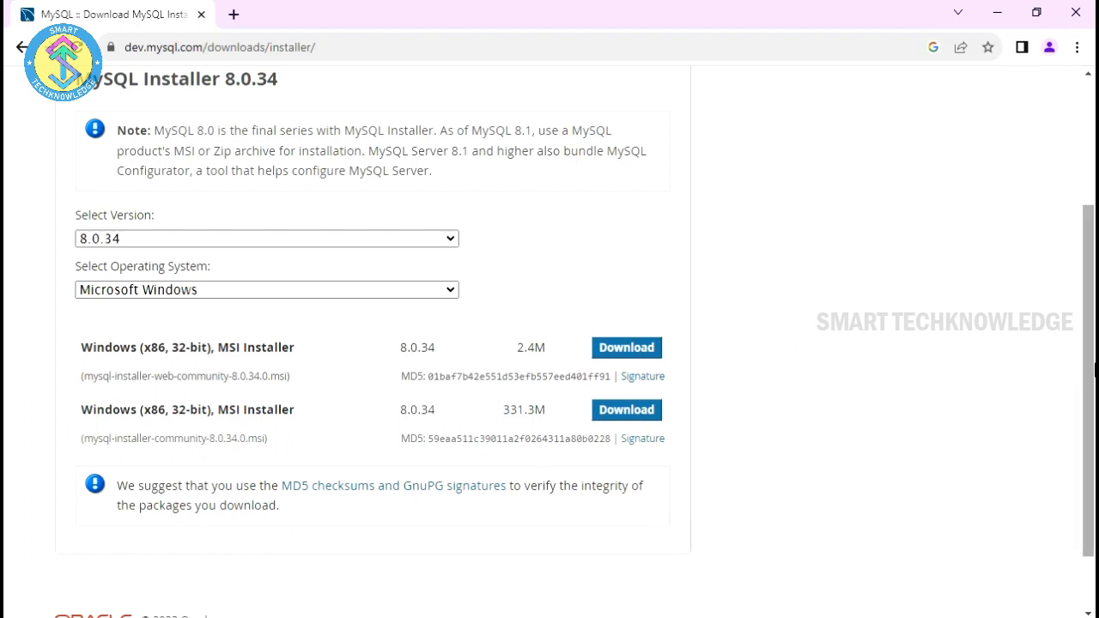
pyautogui.moveTo(1088, 368); pyautogui.dragTo(1090, 348)
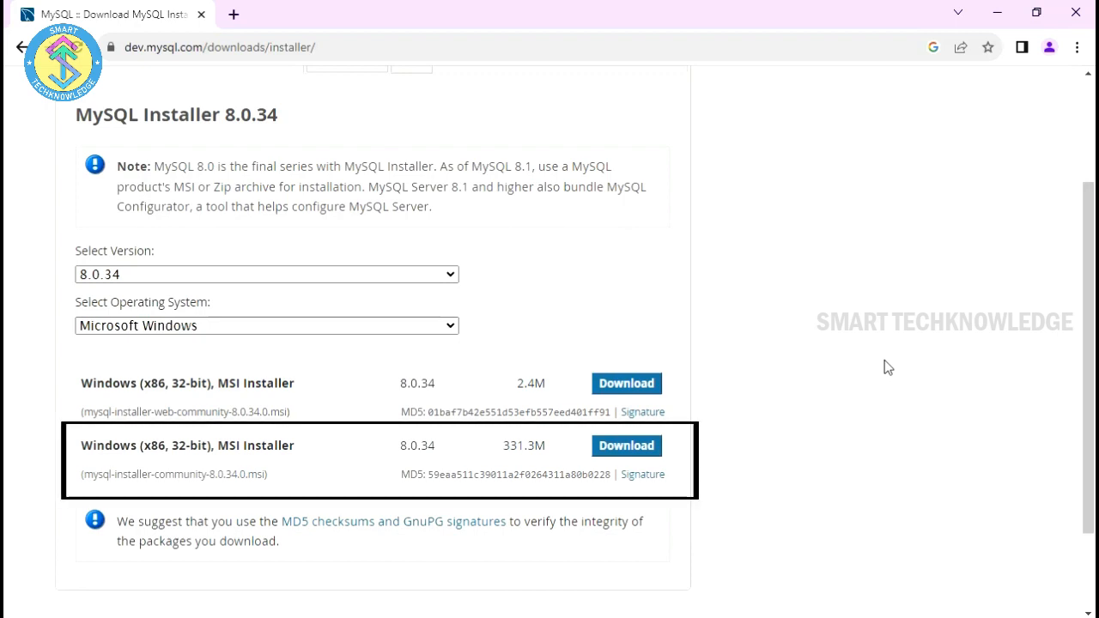
# Step: Download the full 331.3M MSI installer without an Oracle login and check its progress
pyautogui.click(619, 451)
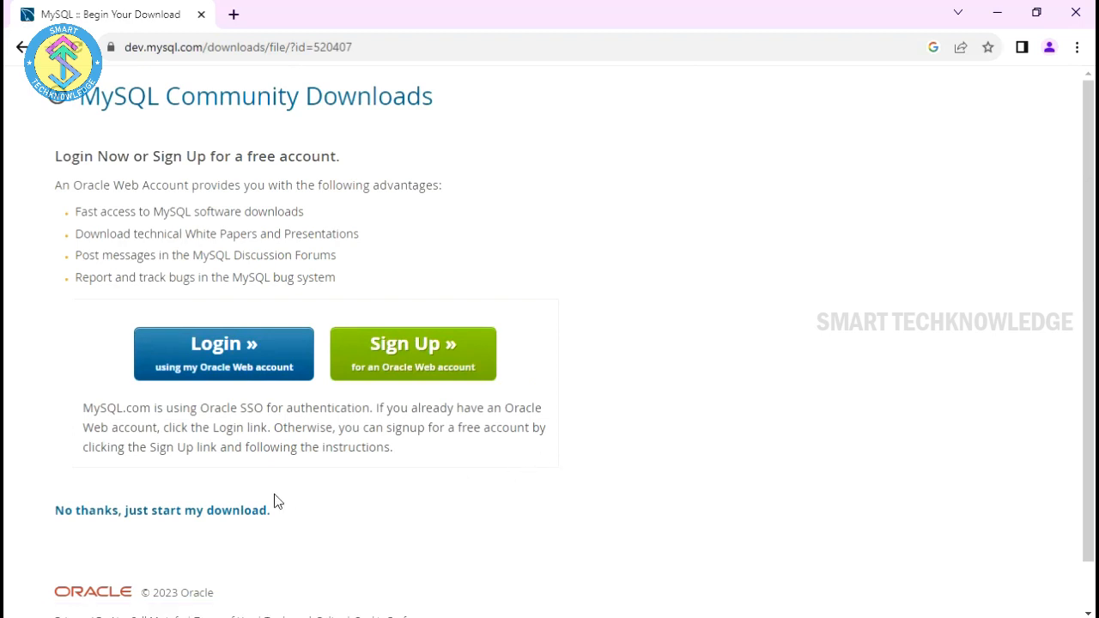
pyautogui.click(178, 524)
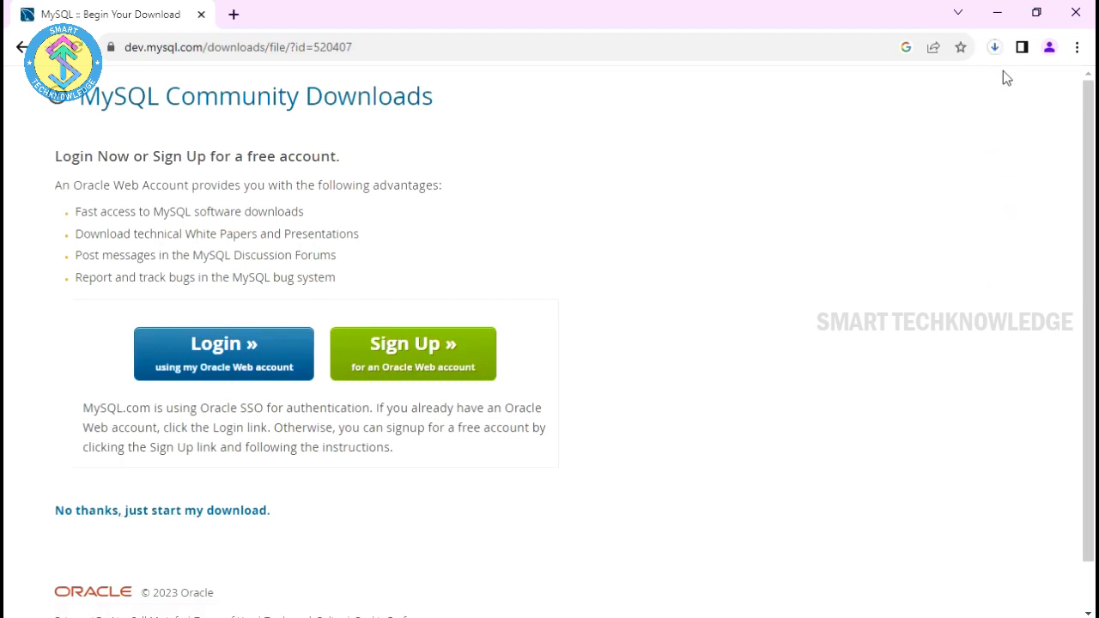
pyautogui.click(996, 50)
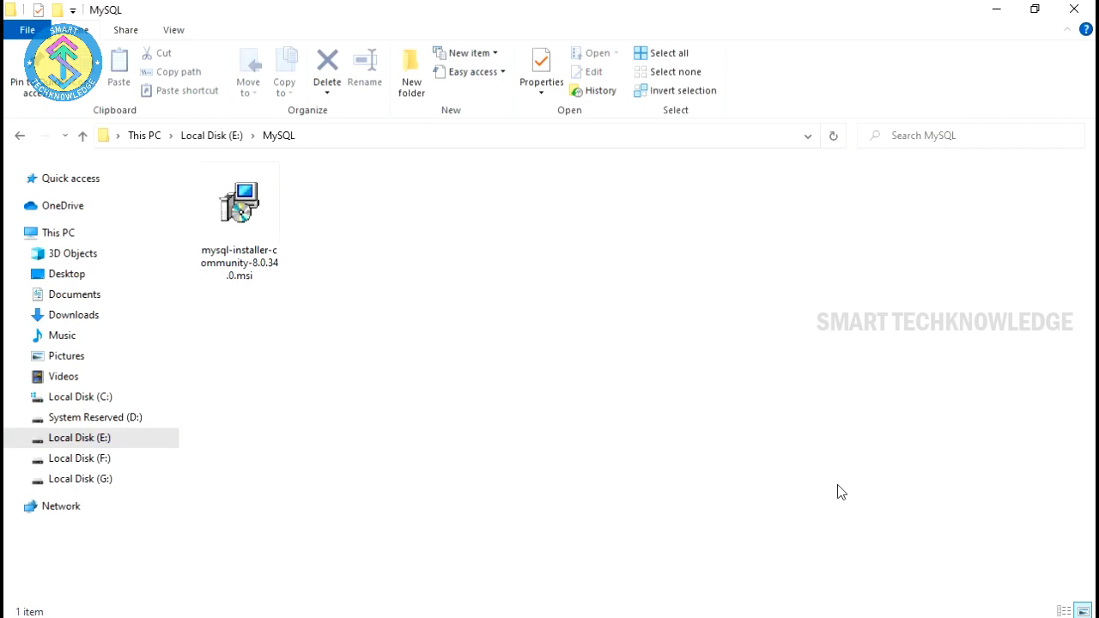
# Step: Install mysql-installer-community-8.0.34.0.msi from its context menu and allow it to run
pyautogui.click(230, 211)
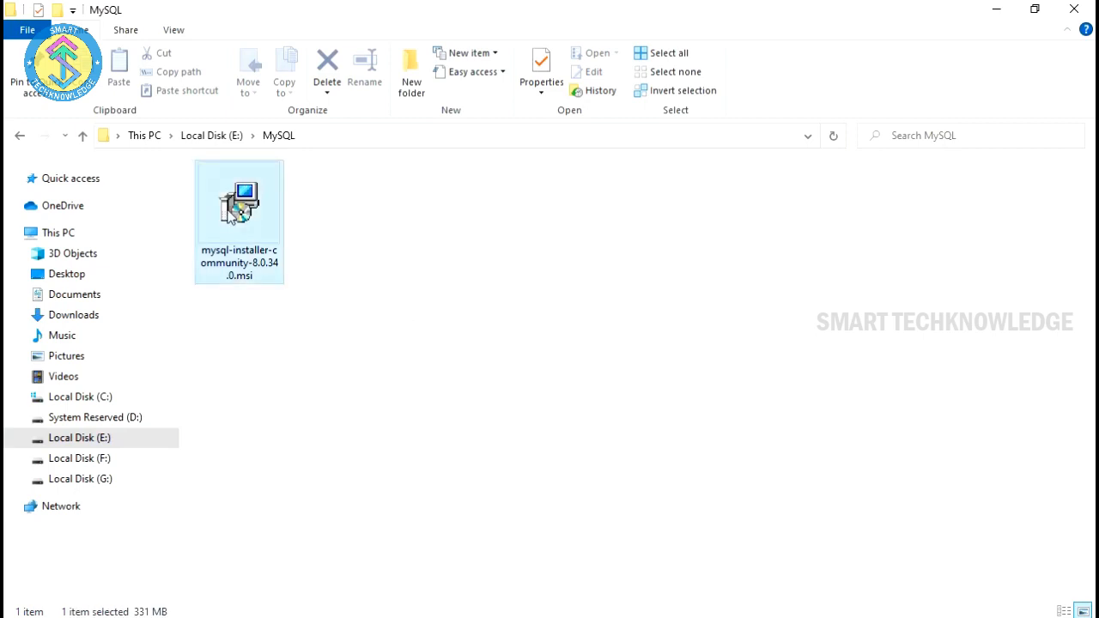
pyautogui.rightClick(230, 211)
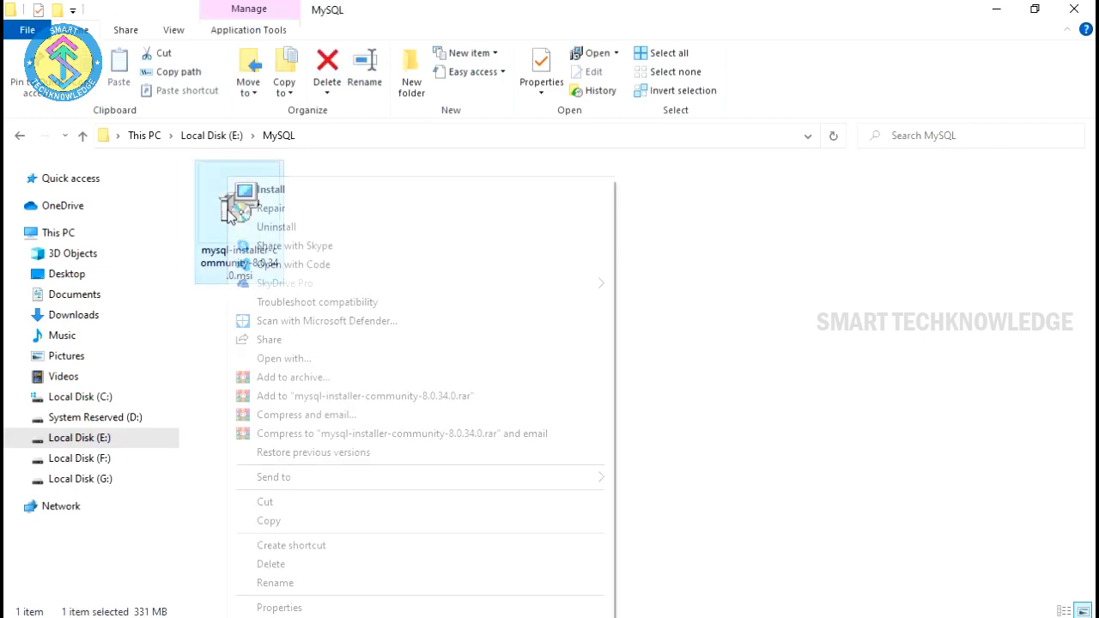
pyautogui.click(271, 189)
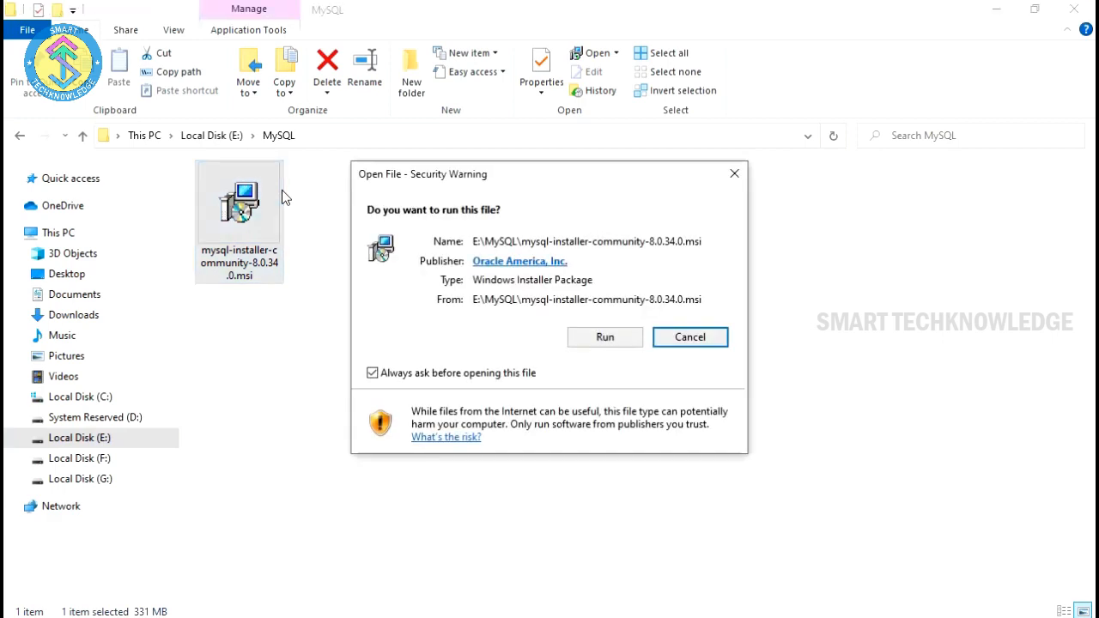
pyautogui.click(606, 340)
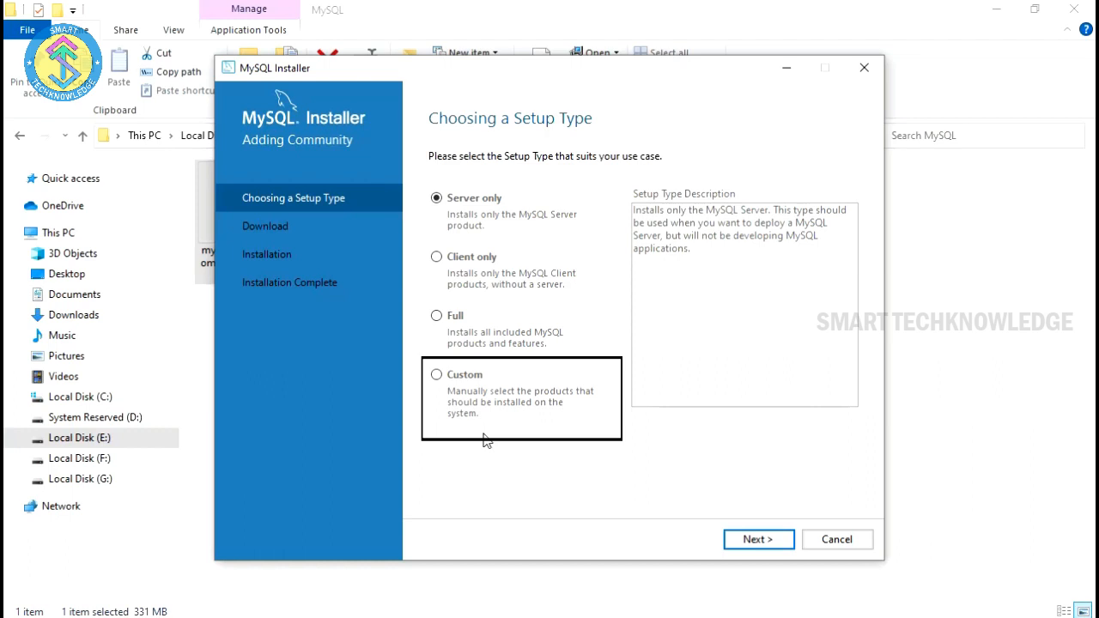
# Step: Choose the Custom setup type and continue to product selection
pyautogui.click(437, 376)
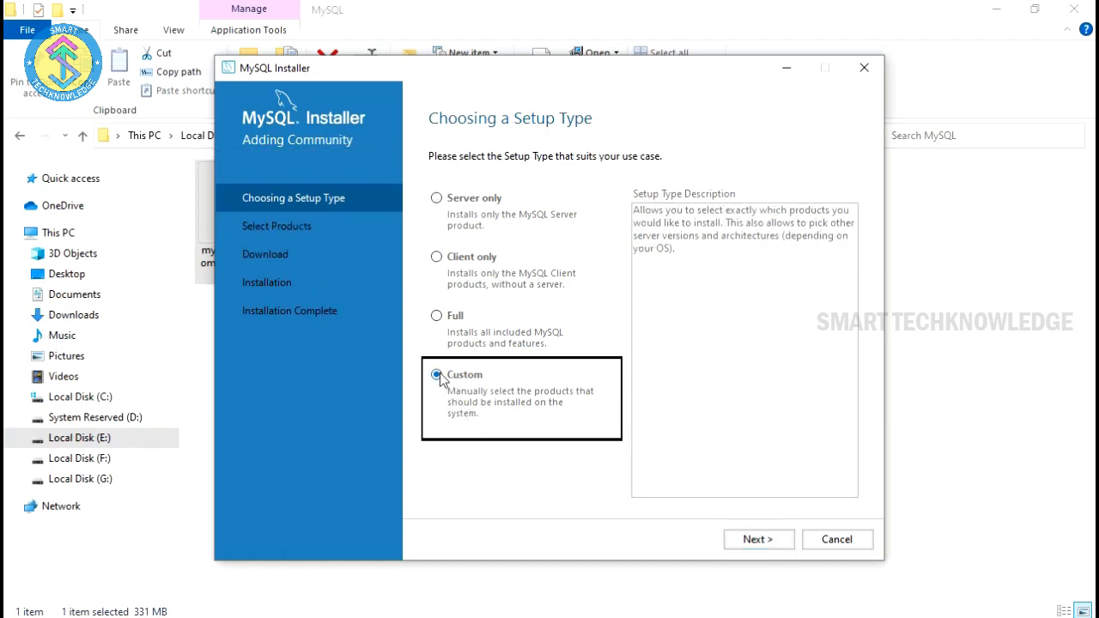
pyautogui.click(759, 542)
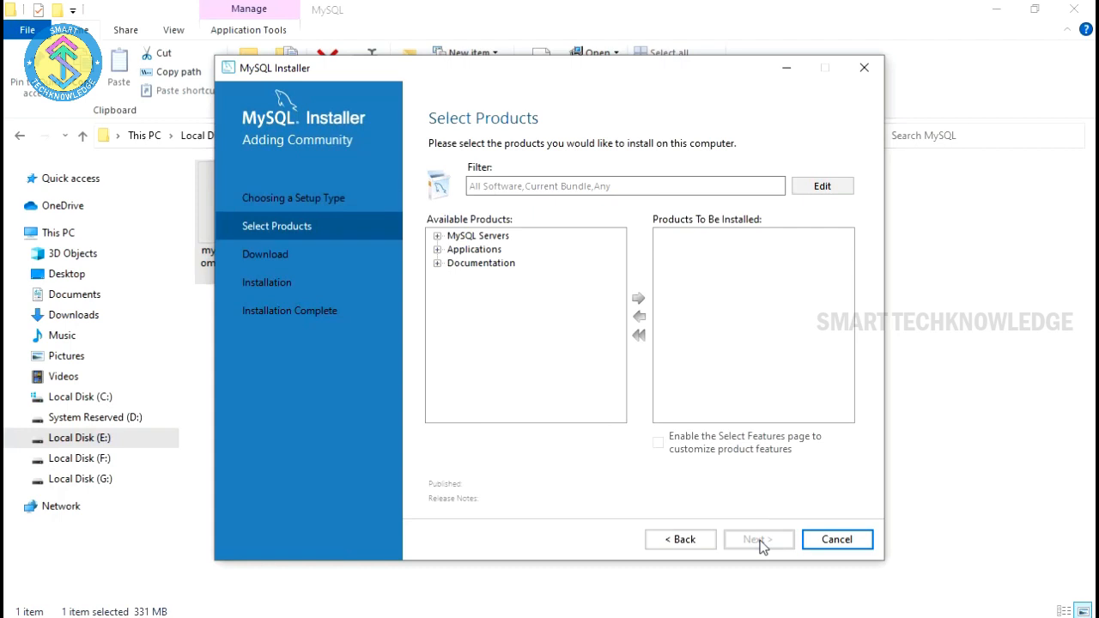
# Step: Add MySQL Server 8.0.34 - X64 to the products to install and proceed to Installation
pyautogui.click(437, 236)
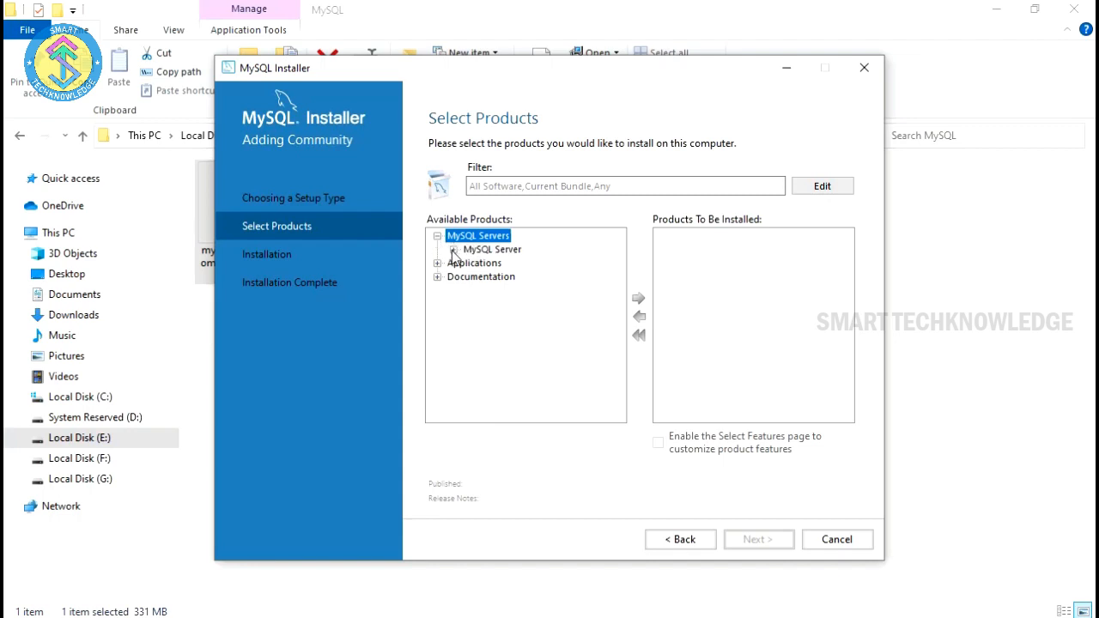
pyautogui.click(452, 250)
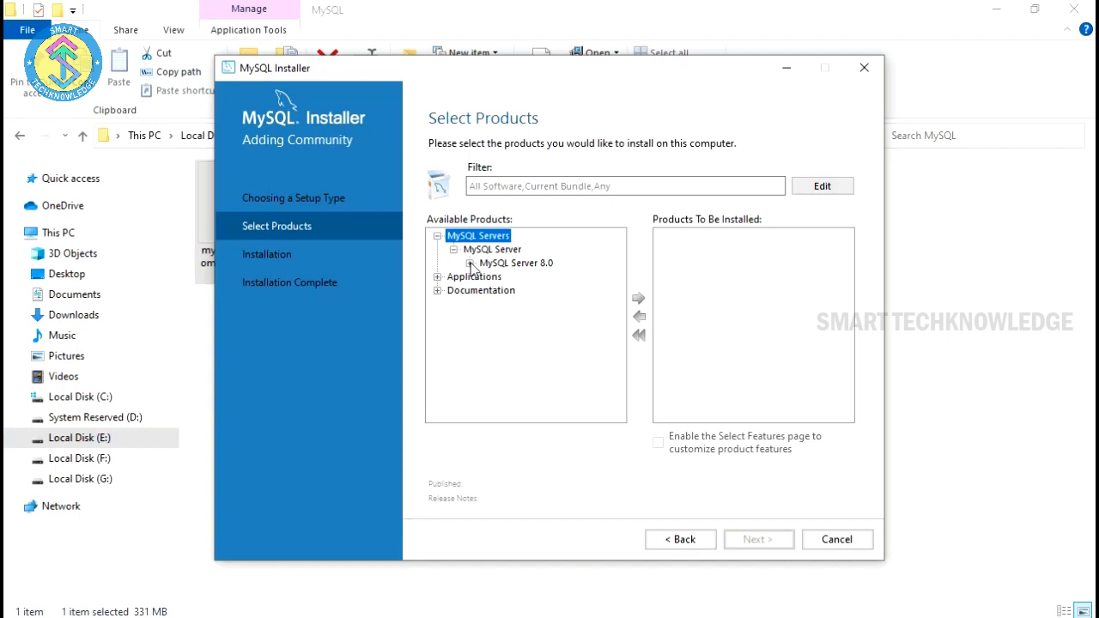
pyautogui.click(469, 264)
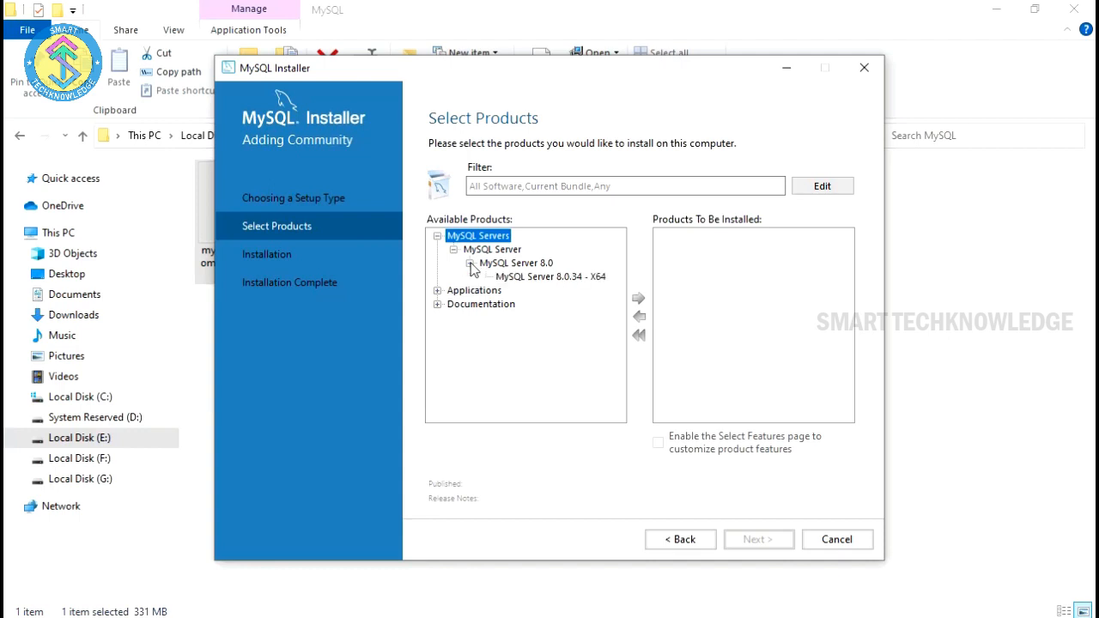
pyautogui.click(546, 278)
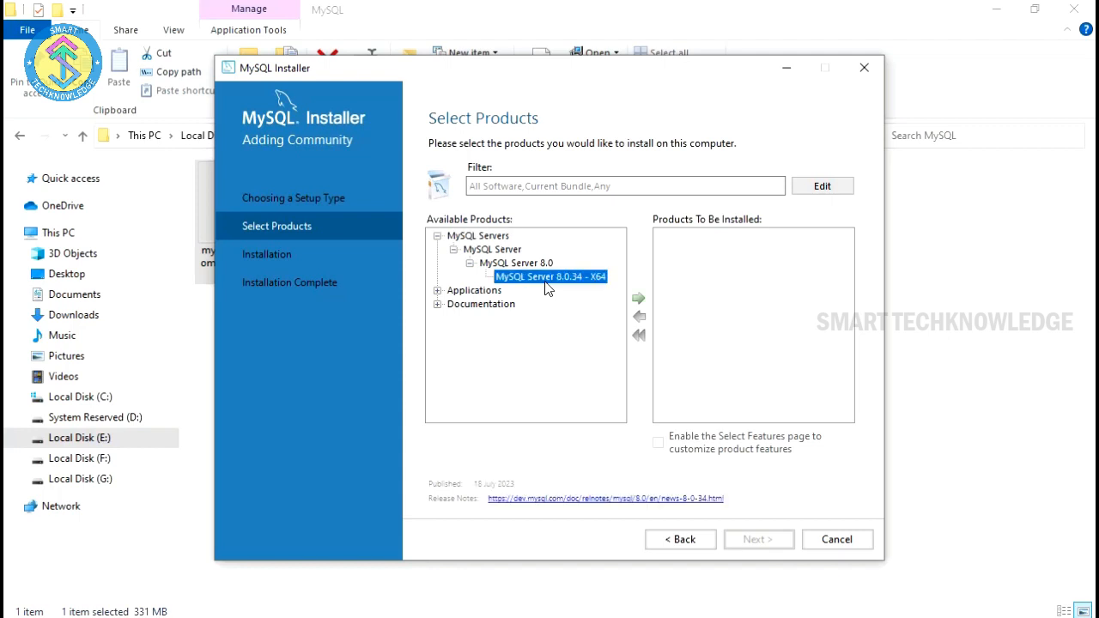
pyautogui.click(638, 300)
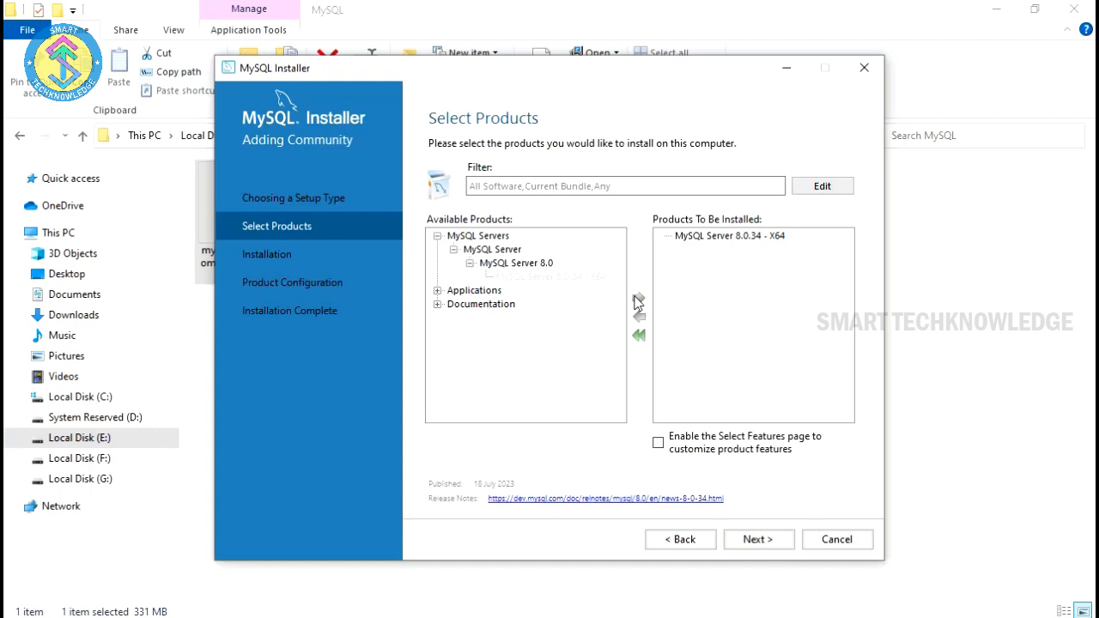
pyautogui.click(722, 237)
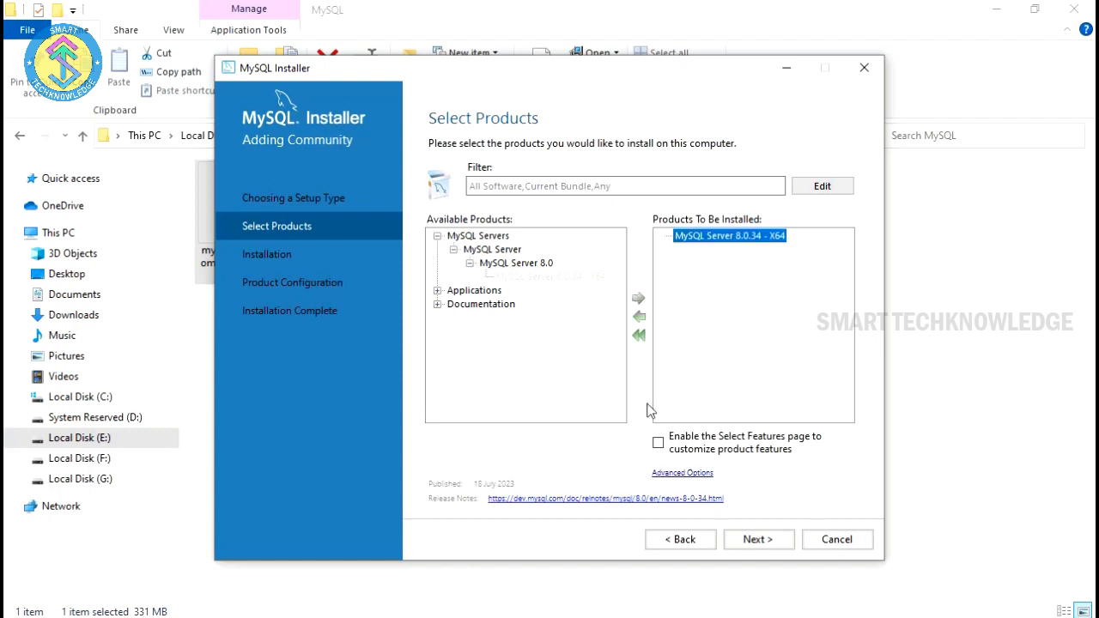
pyautogui.click(751, 539)
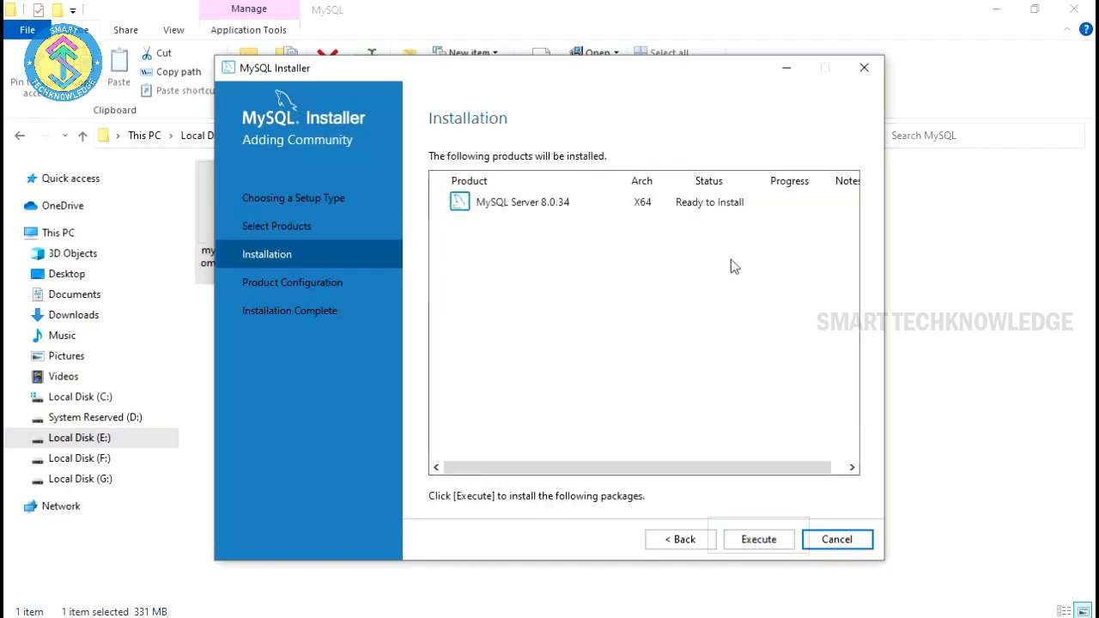
# Step: Execute the MySQL Server 8.0.34 install, then advance to the Type and Networking configuration
pyautogui.click(755, 541)
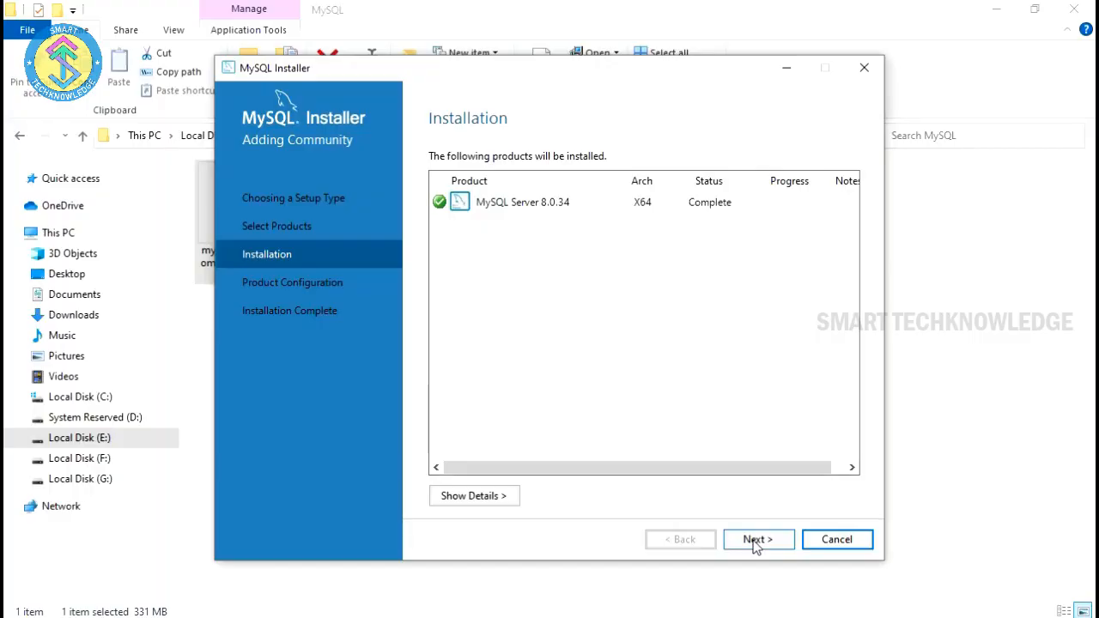
pyautogui.click(756, 541)
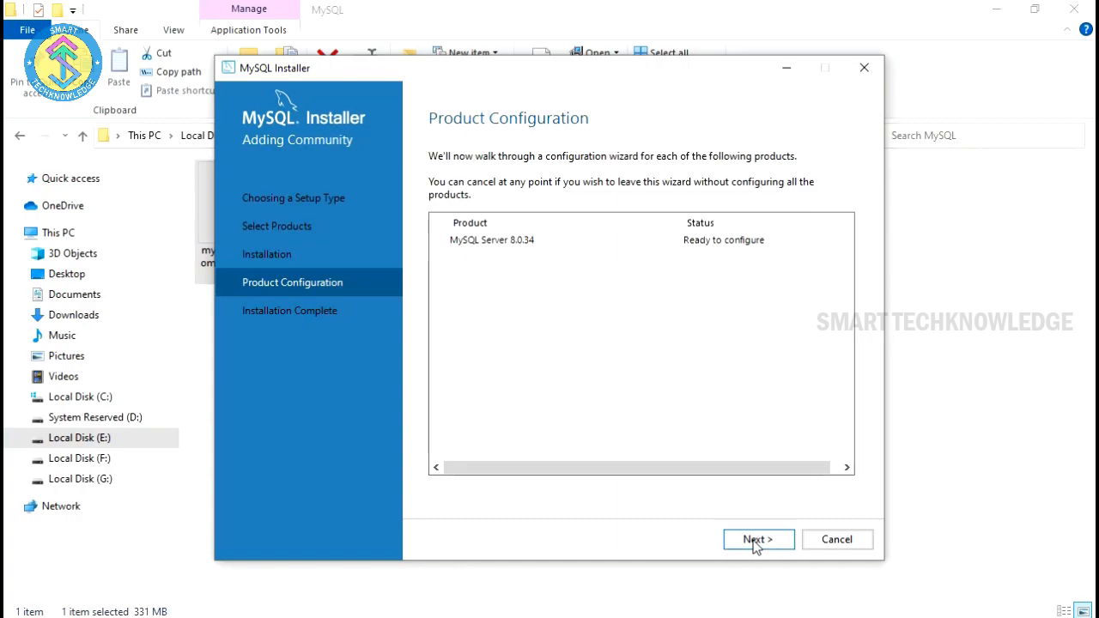
pyautogui.click(755, 540)
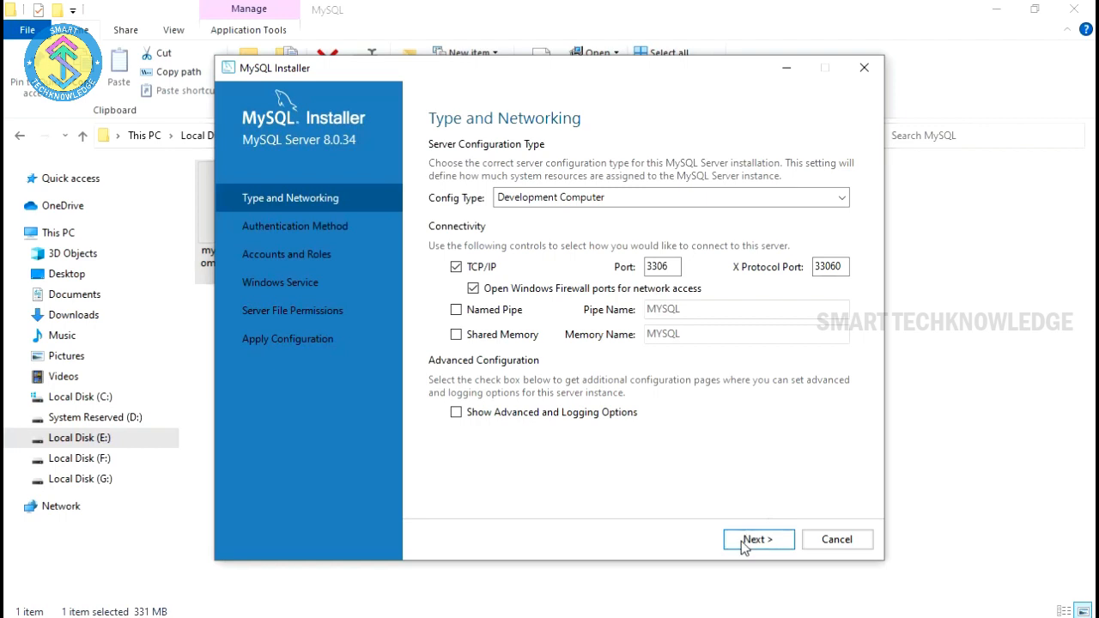
# Step: Accept the networking defaults and Strong Password Encryption to reach Accounts and Roles
pyautogui.click(743, 544)
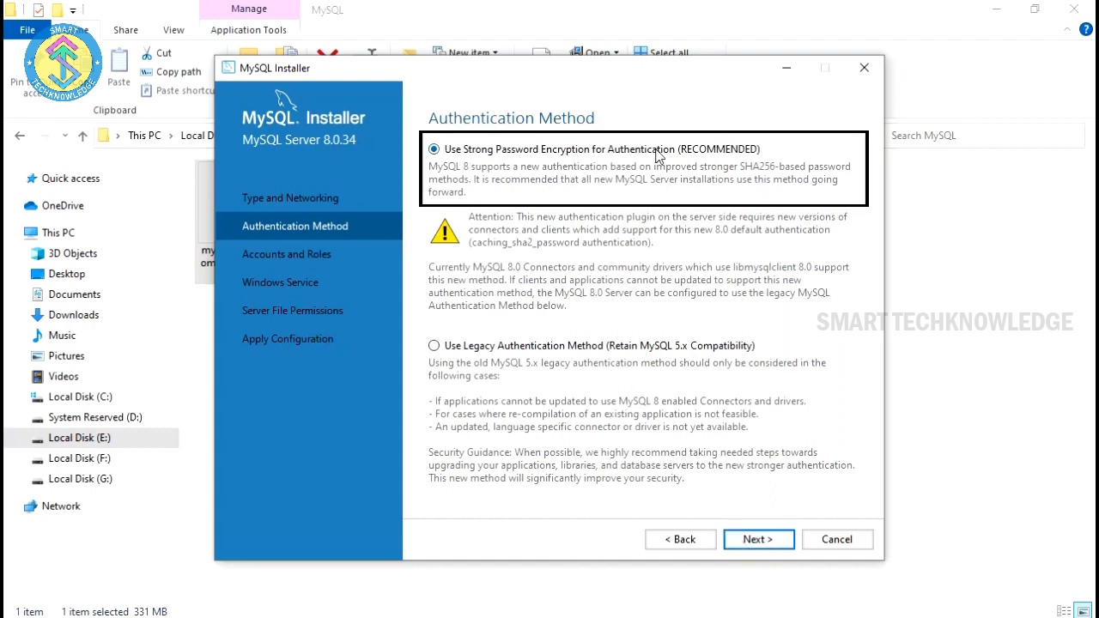
pyautogui.click(764, 539)
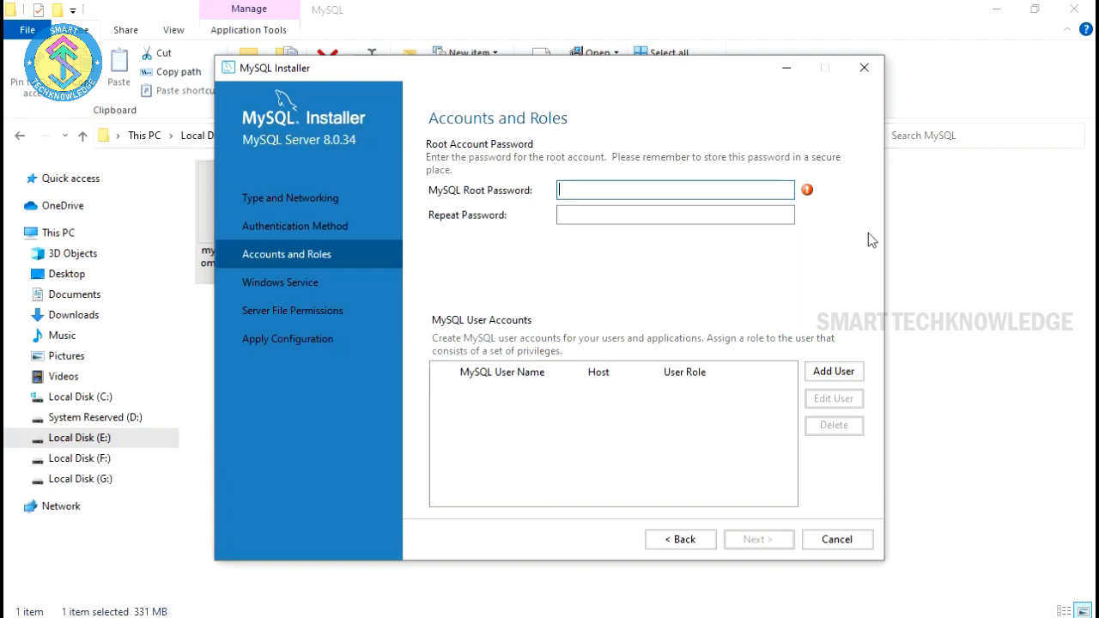
# Step: Enter and repeat the MySQL root password, then continue to the MySQL80 Windows Service page
pyautogui.write('root1234567')
pyautogui.click(608, 218)
pyautogui.write('1234')
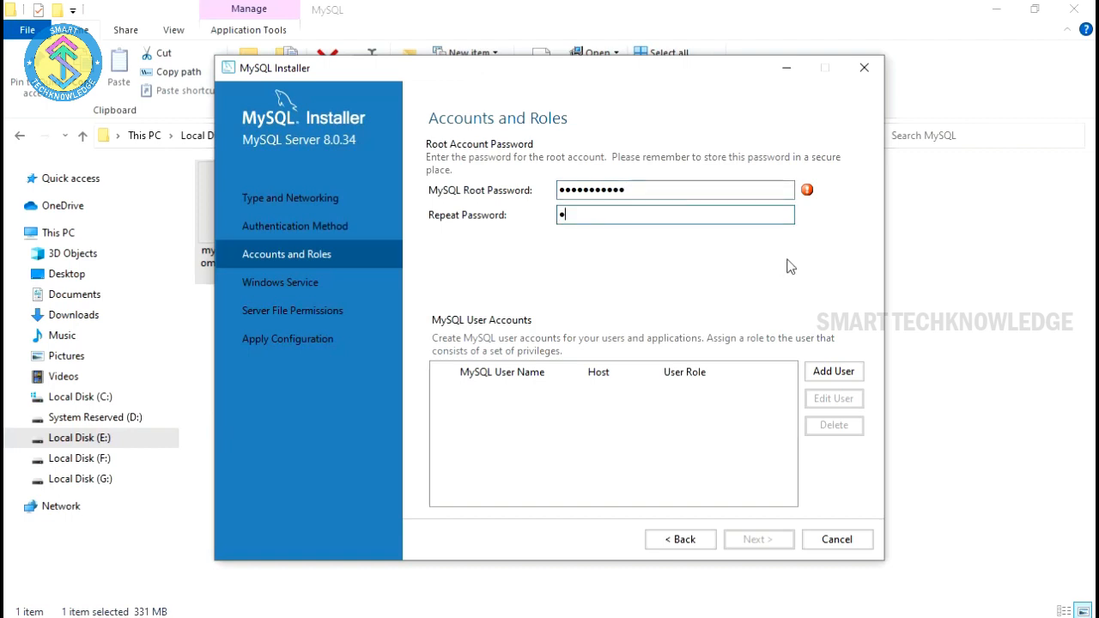
pyautogui.write('5678910')
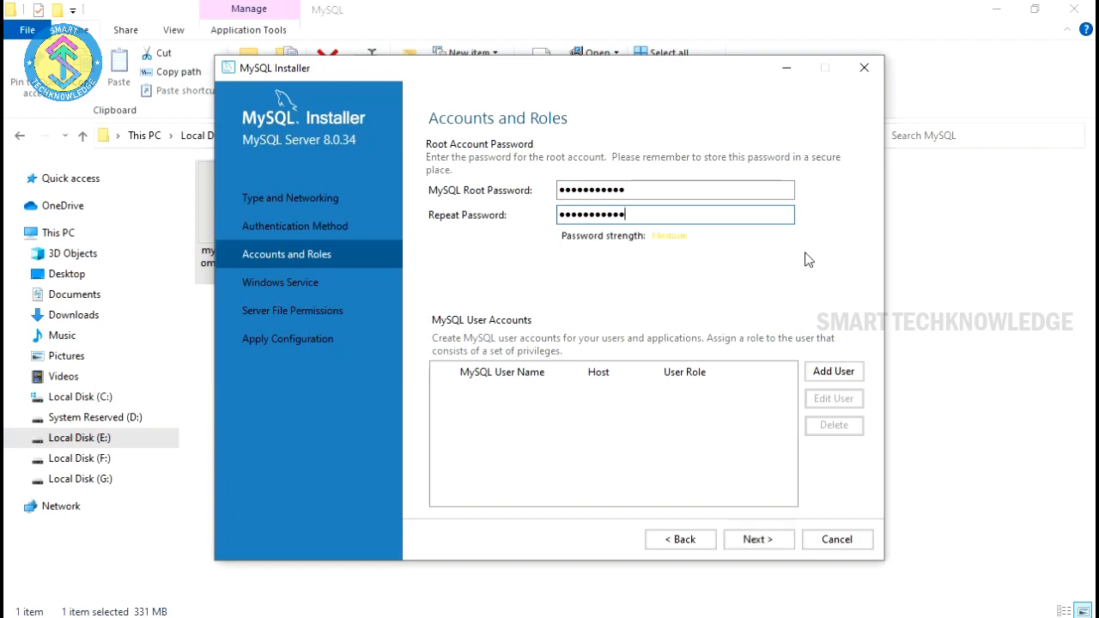
pyautogui.click(780, 544)
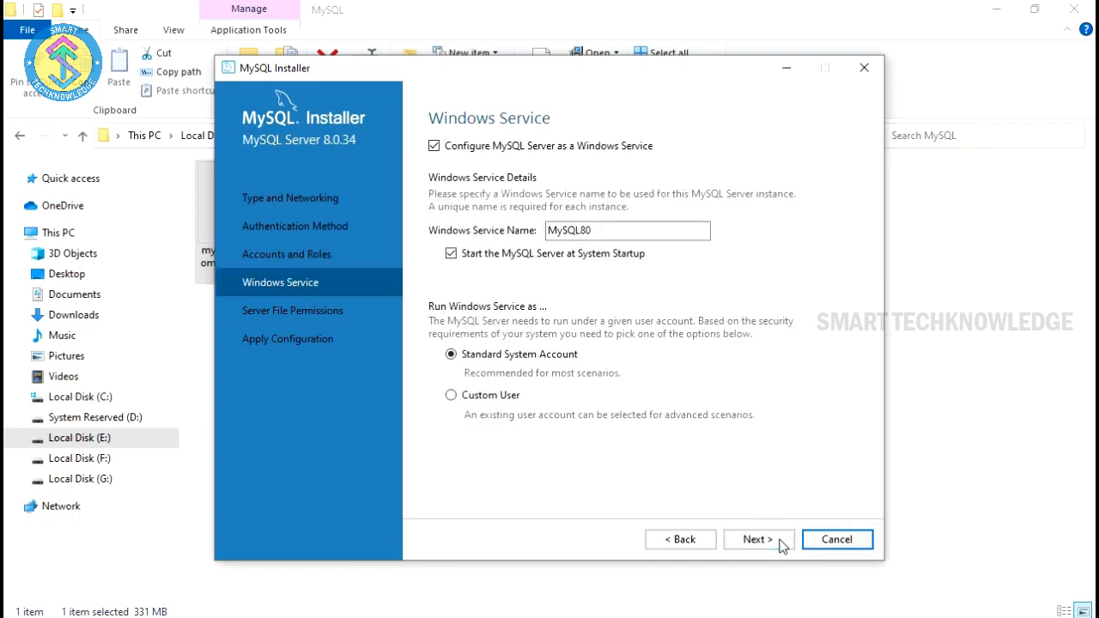
# Step: Keep the default Windows Service and Server File Permissions settings and execute the configuration
pyautogui.click(781, 542)
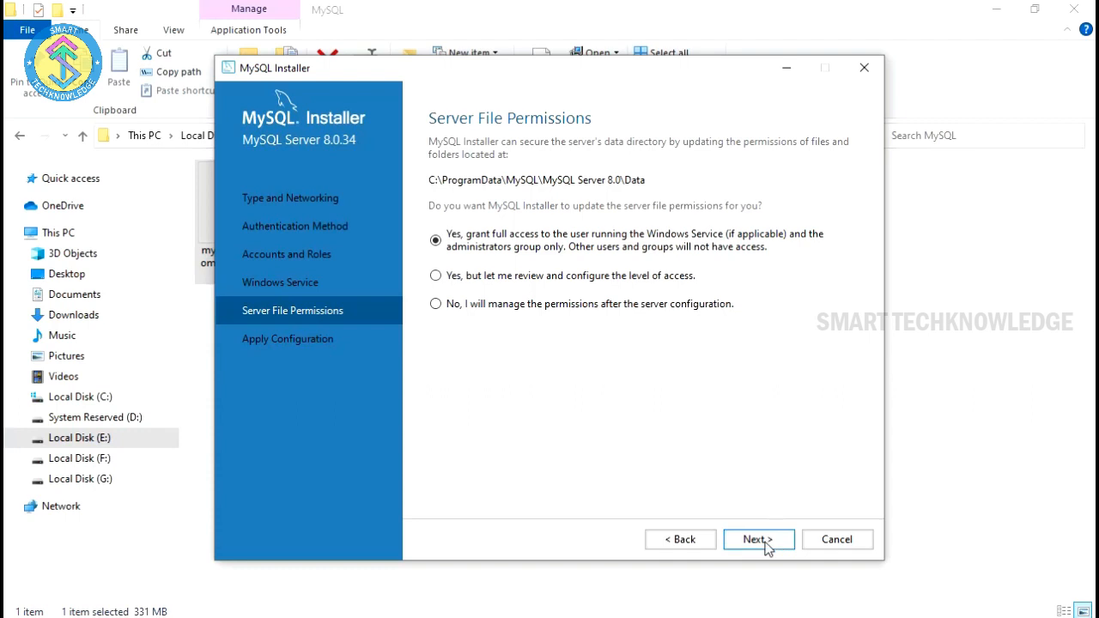
pyautogui.click(765, 541)
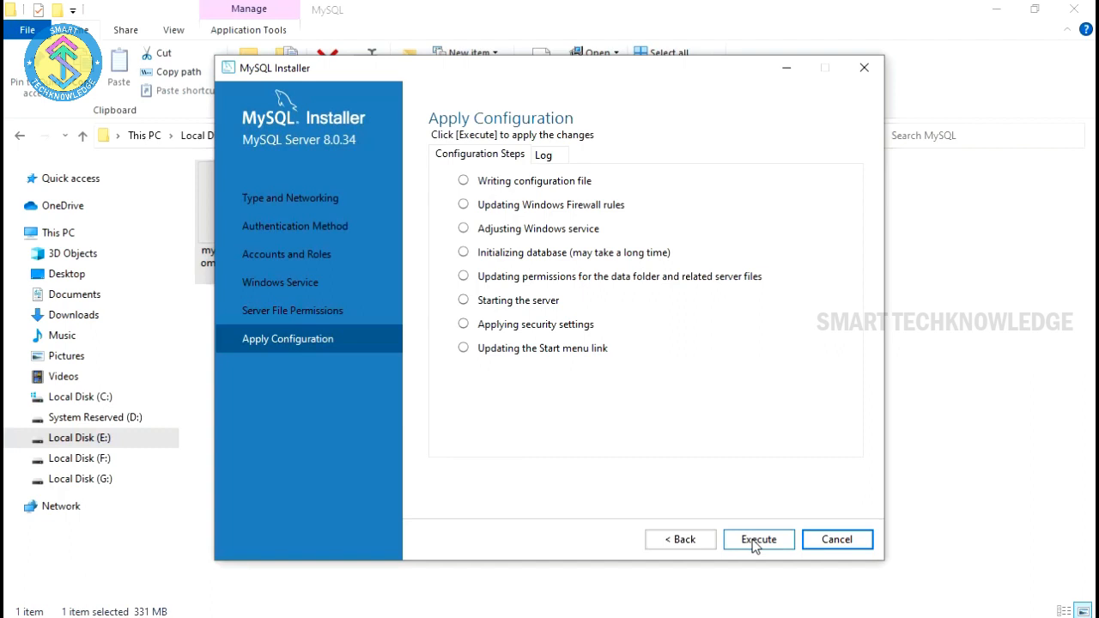
pyautogui.click(753, 541)
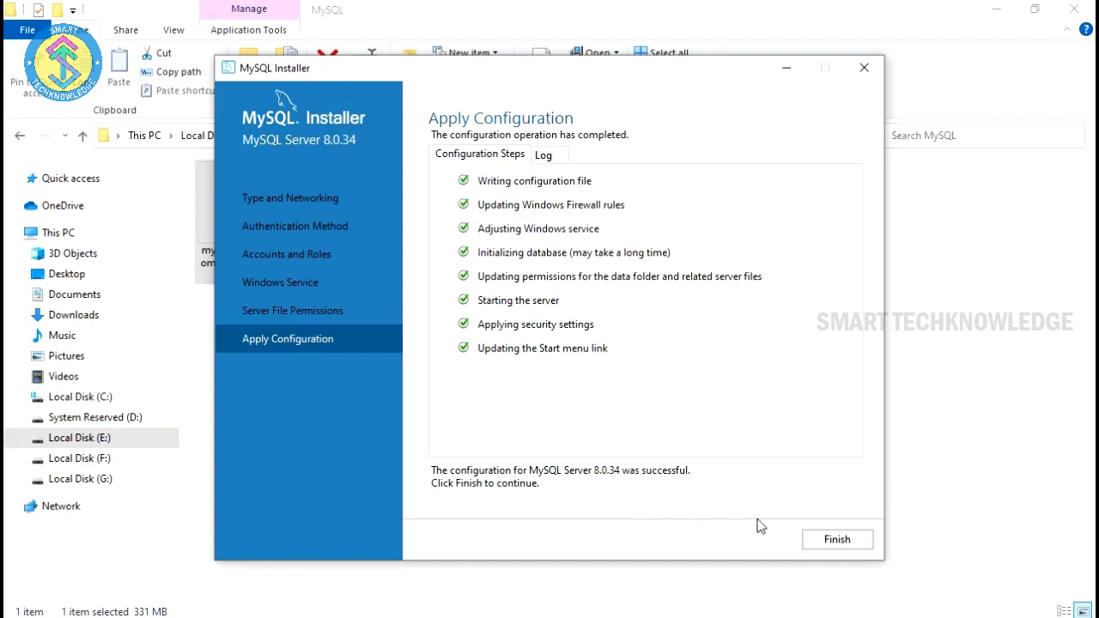
# Step: Finish the MySQL Server 8.0.34 setup, close MySQL Installer, and close the File Explorer window
pyautogui.click(835, 541)
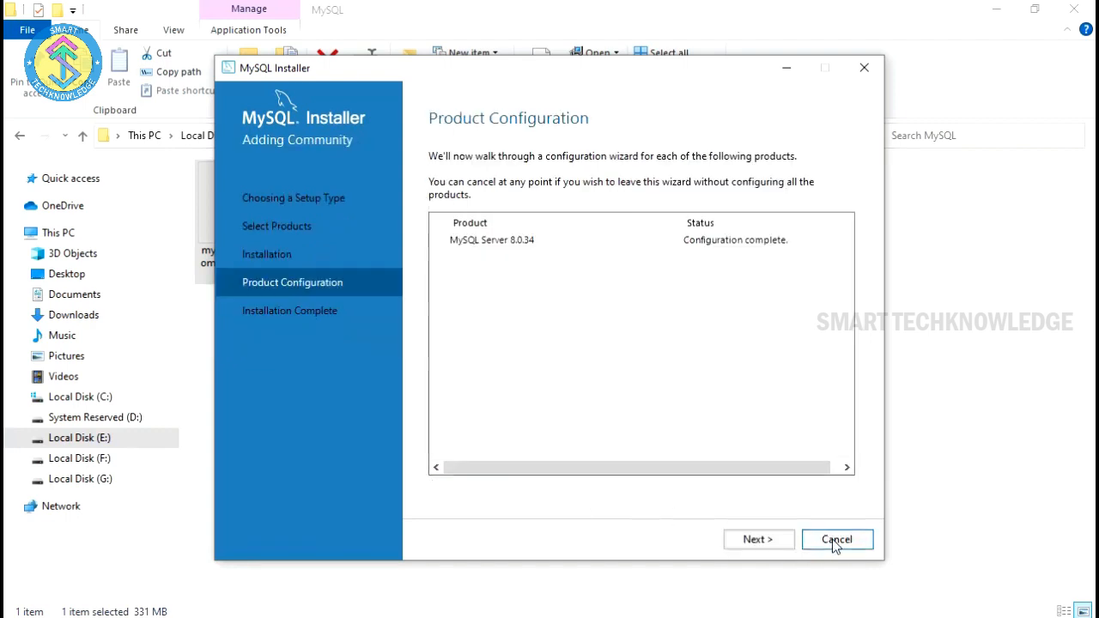
pyautogui.click(763, 543)
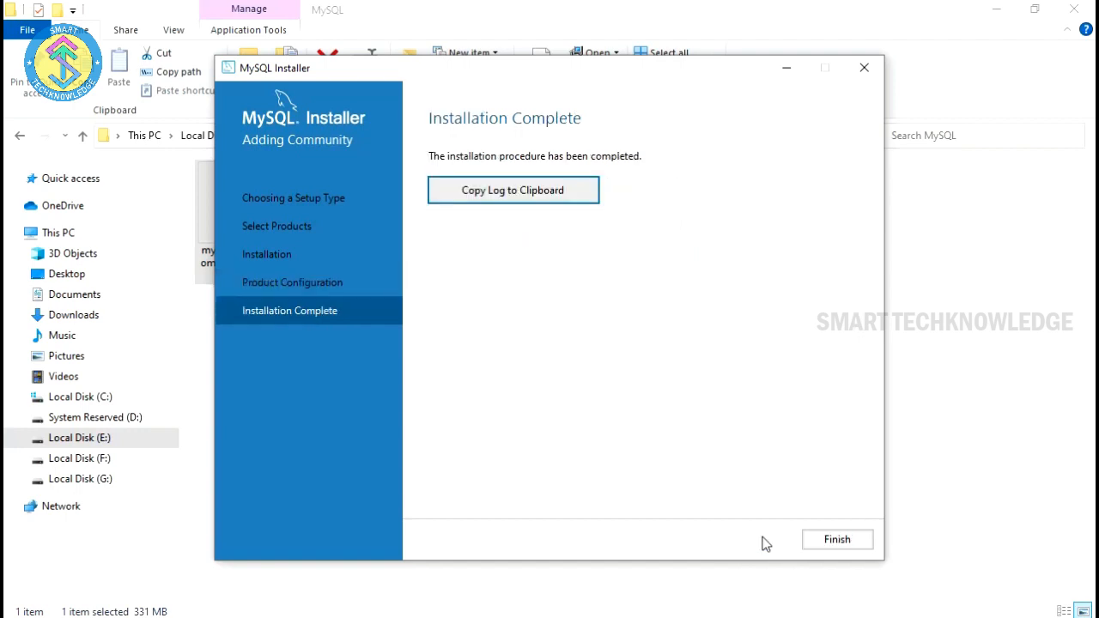
pyautogui.click(838, 540)
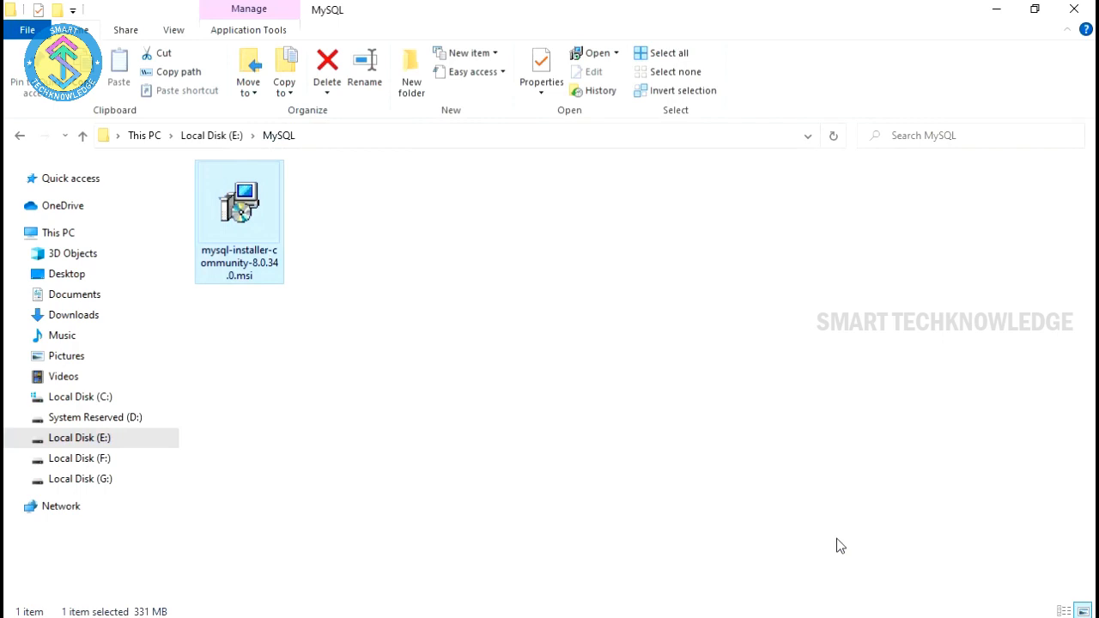
pyautogui.click(1075, 9)
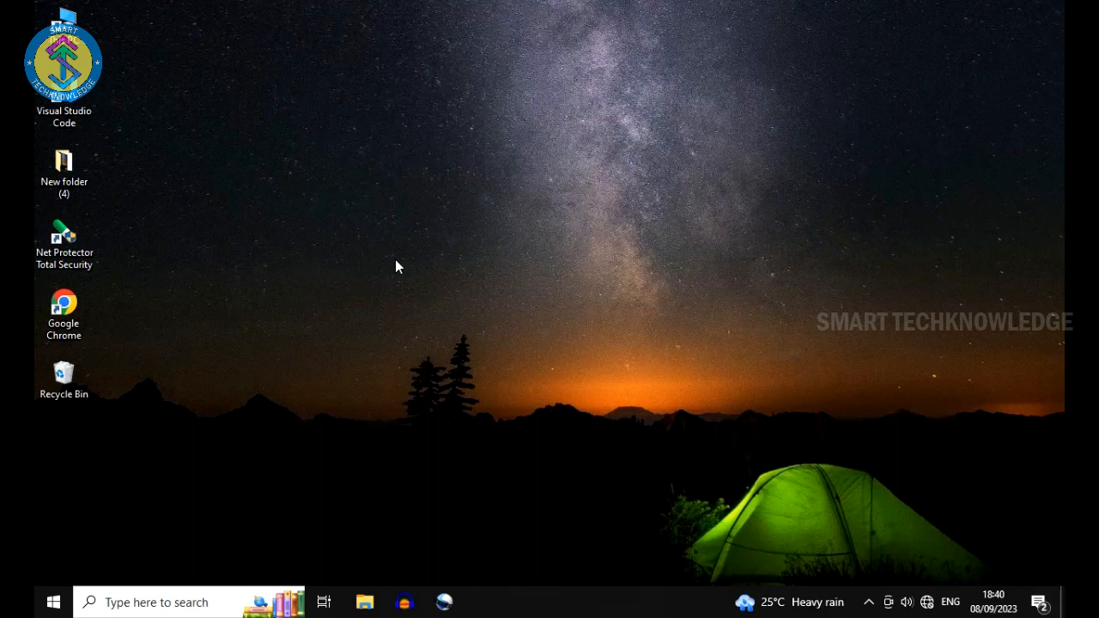
# Step: Search the Start menu for 'mysql' and launch MySQL 8.0 Command Line Client
pyautogui.press('super')
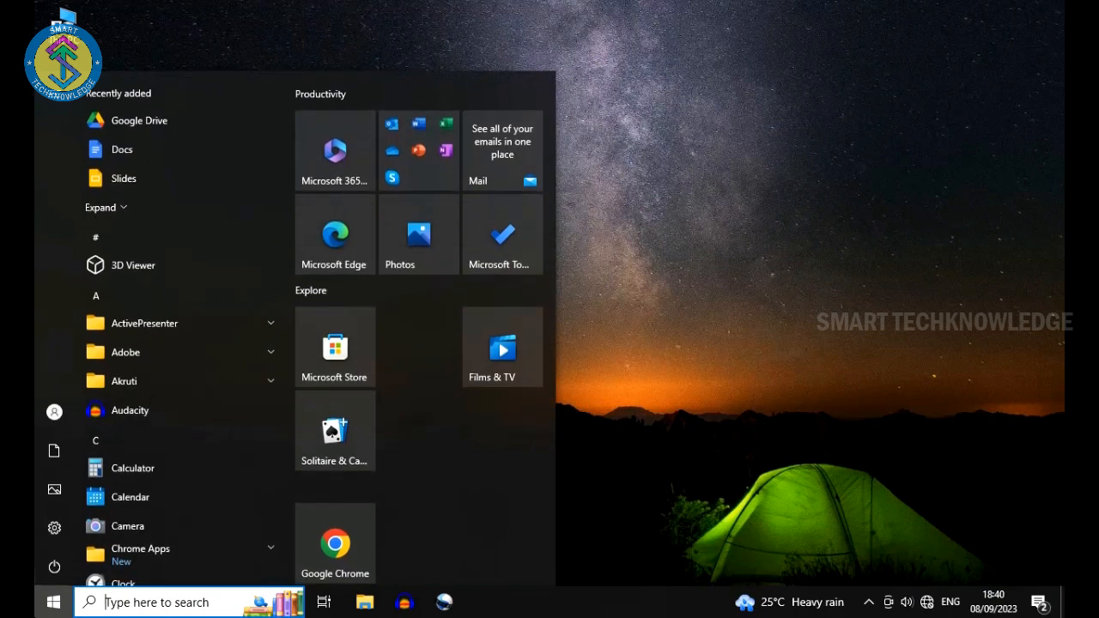
pyautogui.write('mysql')
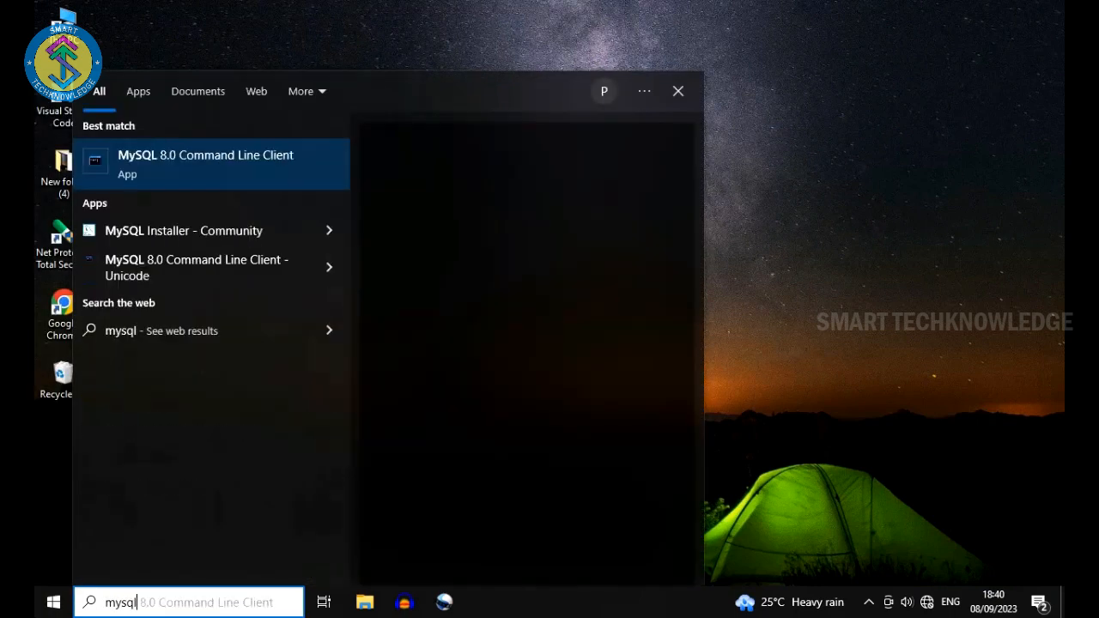
pyautogui.click(265, 159)
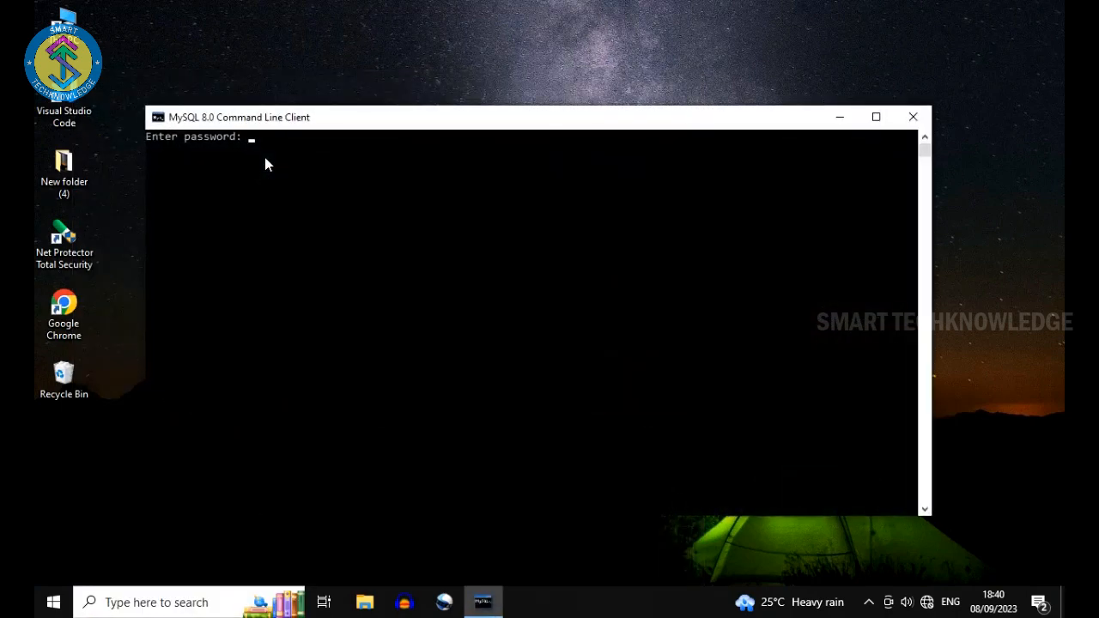
# Step: Log in with the root password and highlight the Server version 8.0.34 banner line
pyautogui.moveTo(304, 126); pyautogui.dragTo(357, 125)
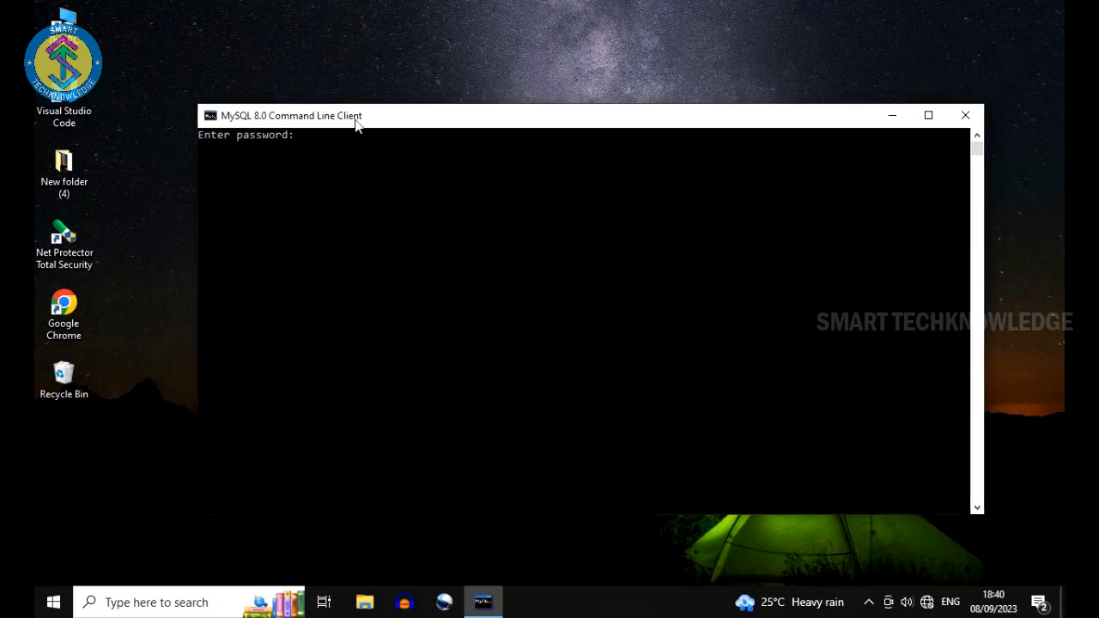
pyautogui.write('***********')
pyautogui.press('Return')
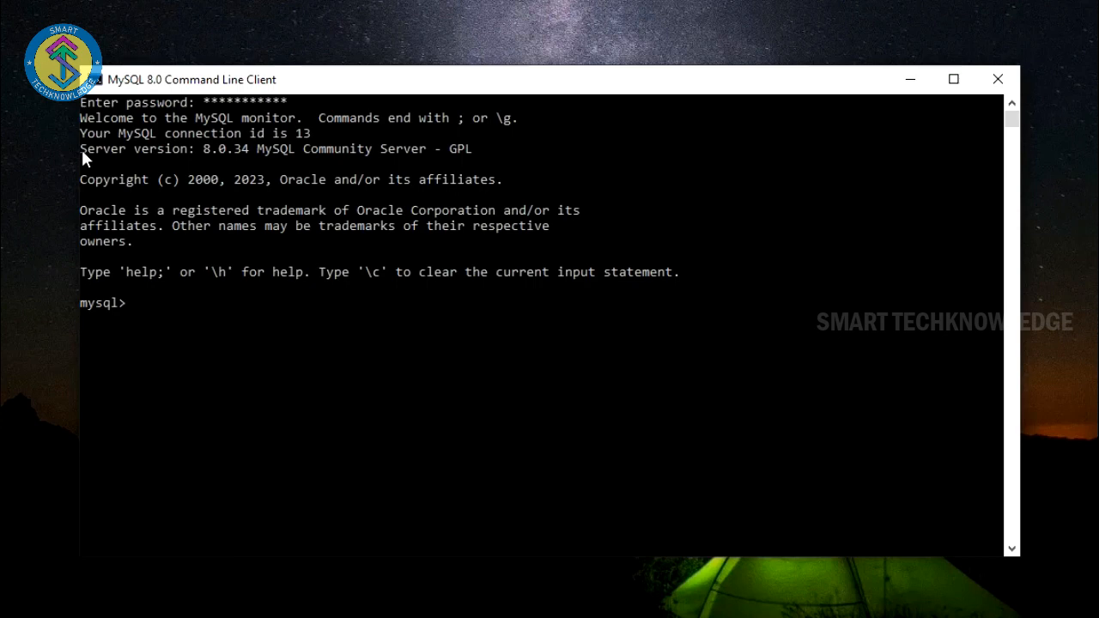
pyautogui.moveTo(82, 150); pyautogui.dragTo(248, 150)
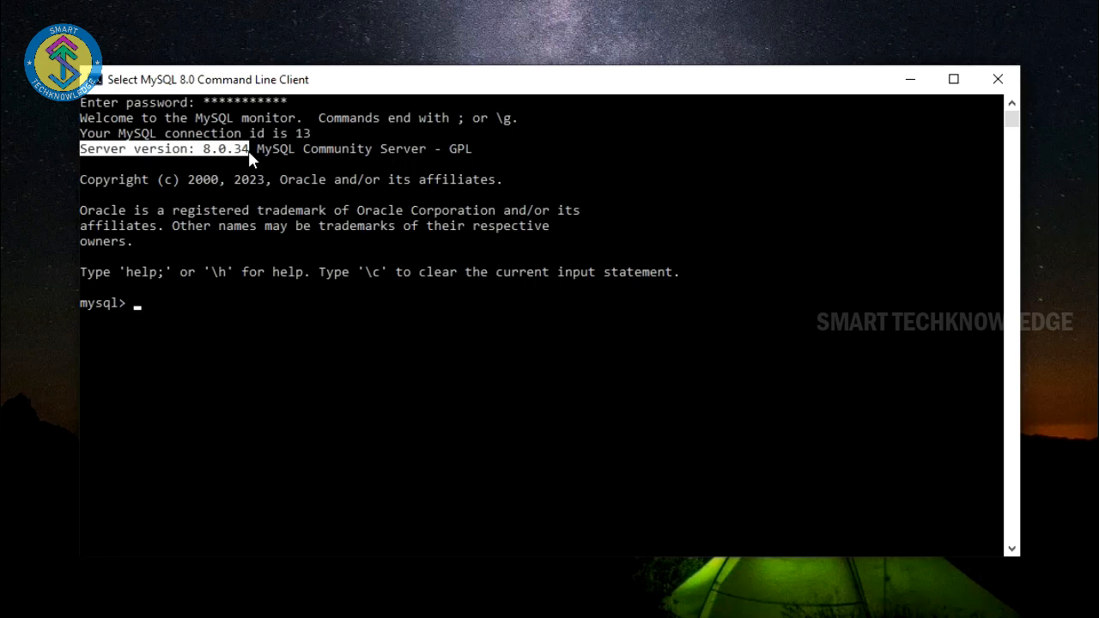
pyautogui.click(137, 302)
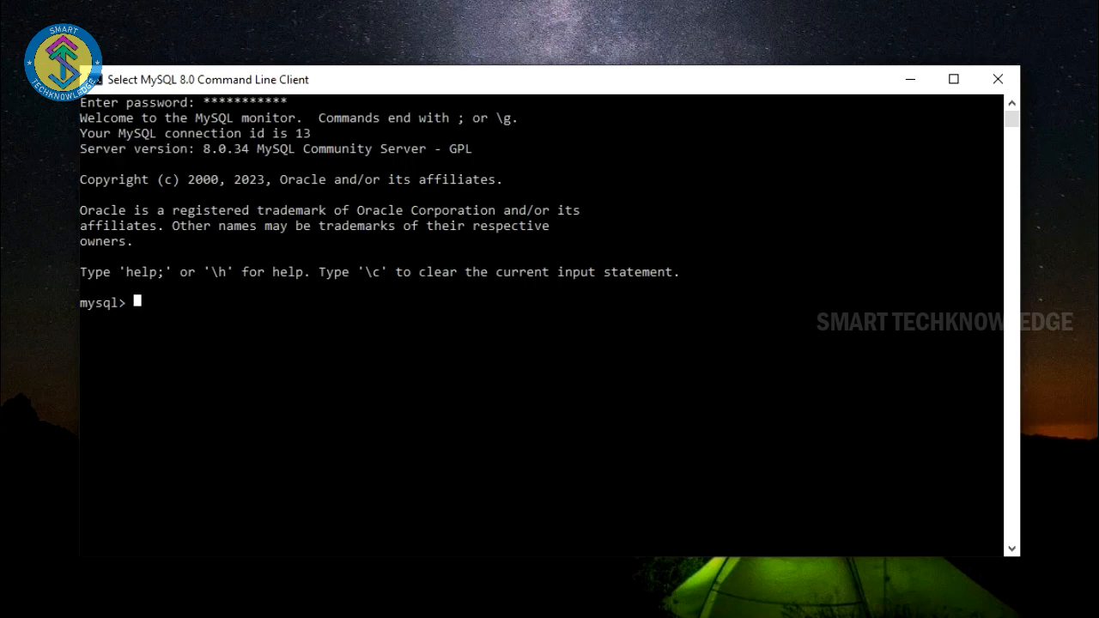
# Step: List the five existing databases with 'show databases;'
pyautogui.write('show databa')
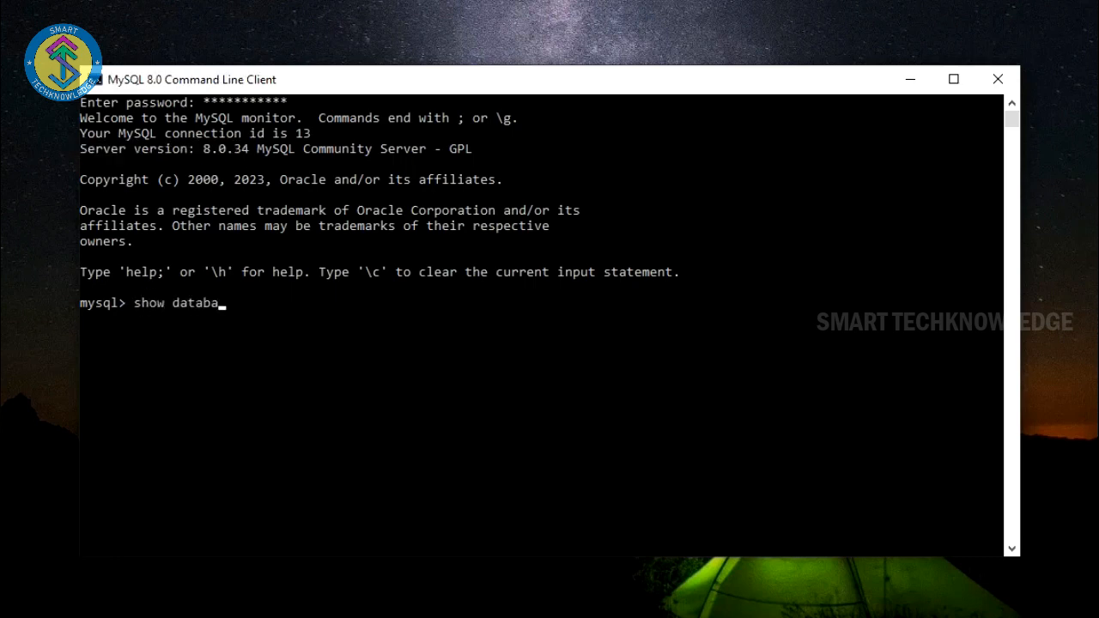
pyautogui.write('seas')
pyautogui.press('BackSpace')
pyautogui.press('BackSpace')
pyautogui.press('BackSpace')
pyautogui.write('es')
pyautogui.write(':')
pyautogui.press('BackSpace')
pyautogui.write(';')
pyautogui.press('Return')
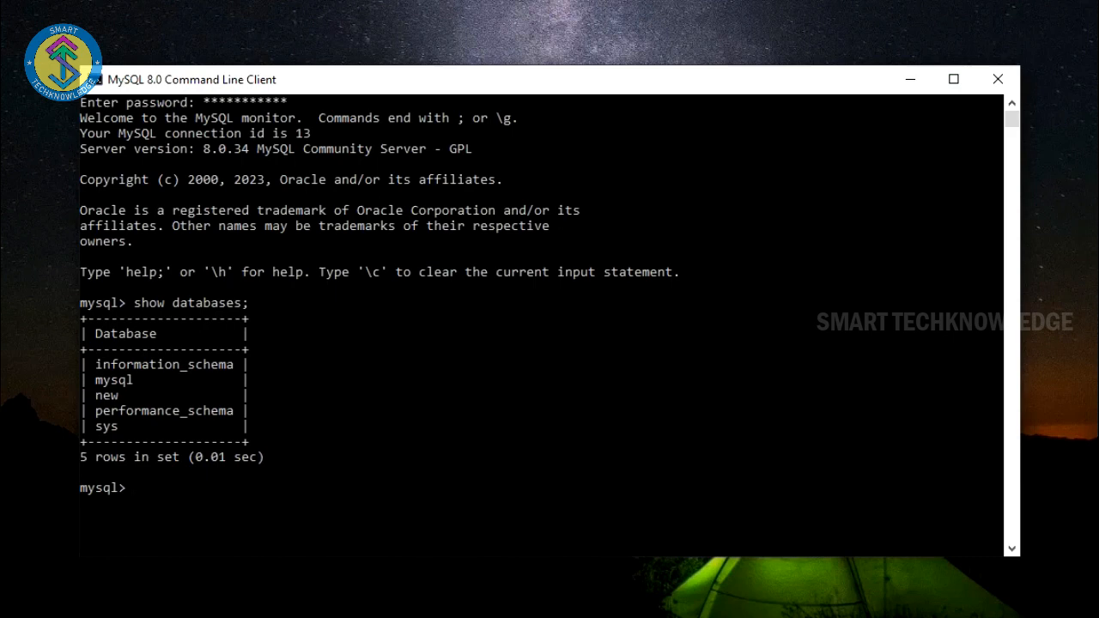
# Step: Create a new database named office with 'create database office;'
pyautogui.write('create databawe')
pyautogui.press('BackSpace')
pyautogui.press('BackSpace')
pyautogui.write('e')
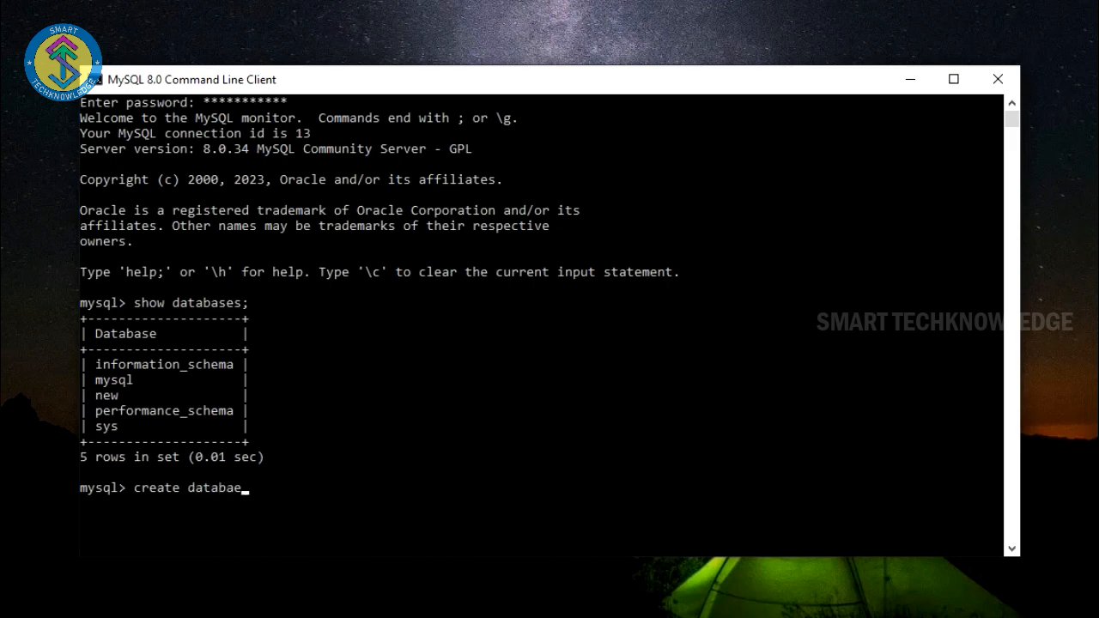
pyautogui.press('BackSpace')
pyautogui.write('se office;')
pyautogui.press('Return')
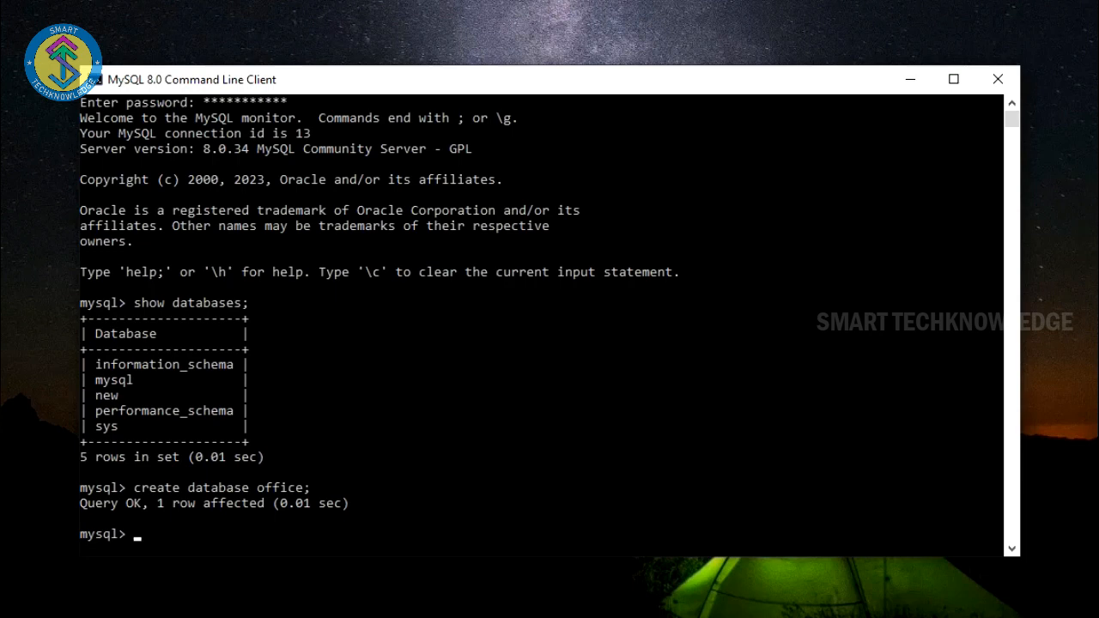
pyautogui.write('show databases;')
# Step: Confirm office appears among the six listed databases, then exit the console
pyautogui.press('Return')
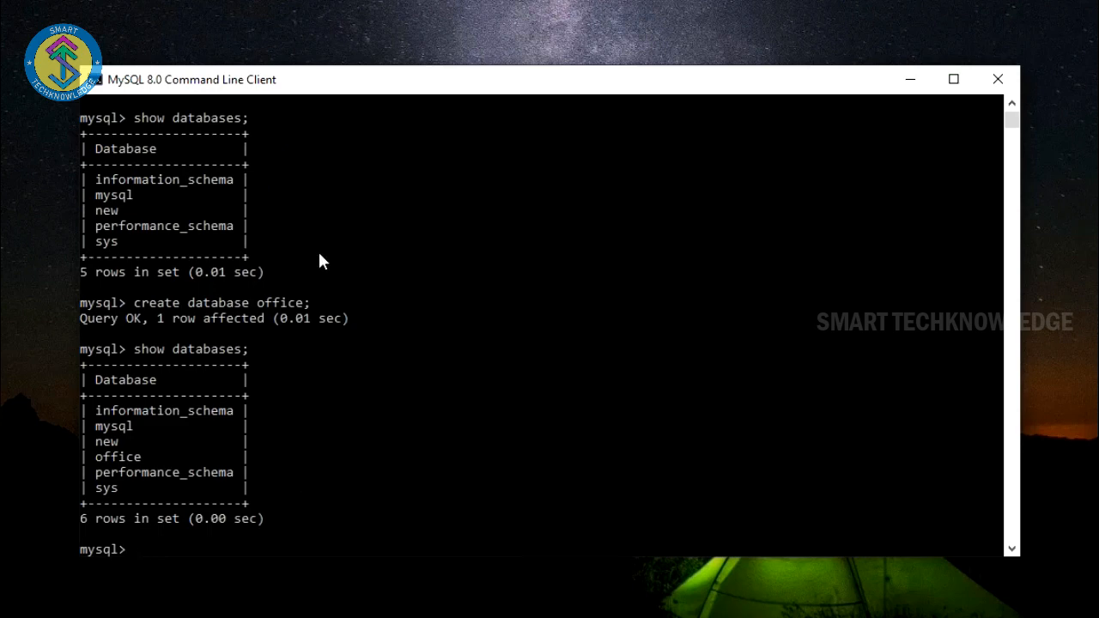
pyautogui.moveTo(99, 457); pyautogui.dragTo(142, 465)
pyautogui.click(139, 460)
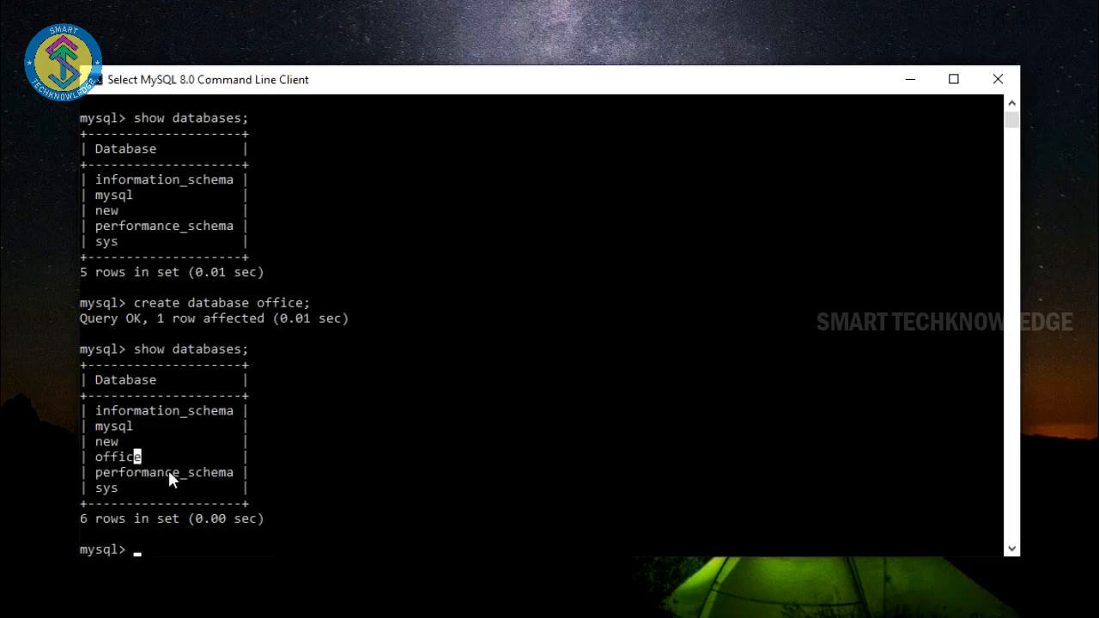
pyautogui.click(140, 551)
pyautogui.press('Escape')
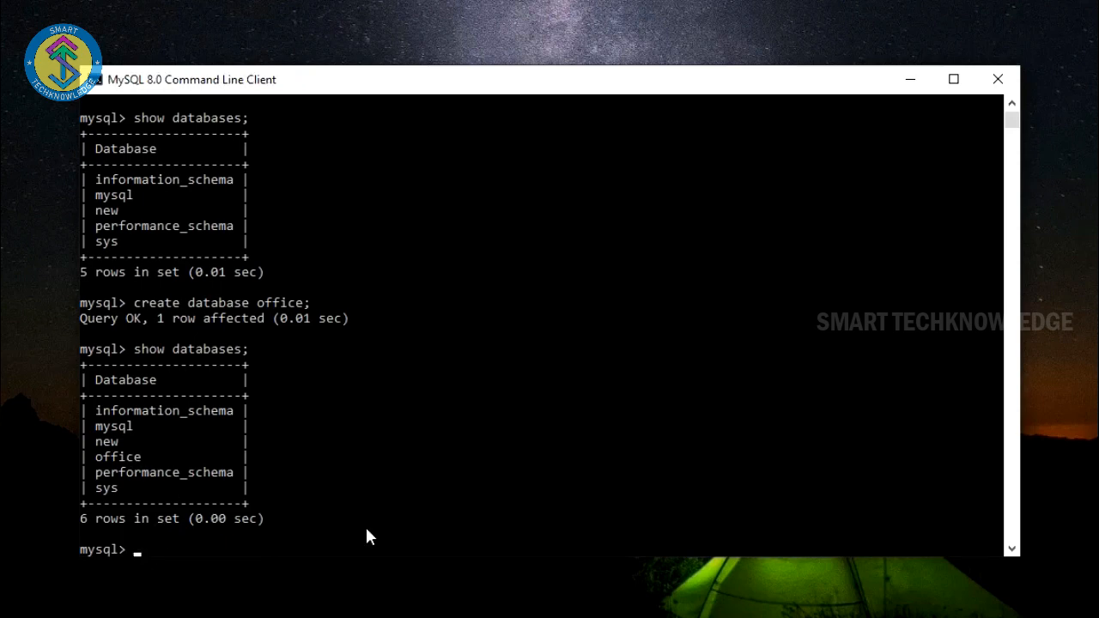
pyautogui.write('exit')
pyautogui.press('Return')
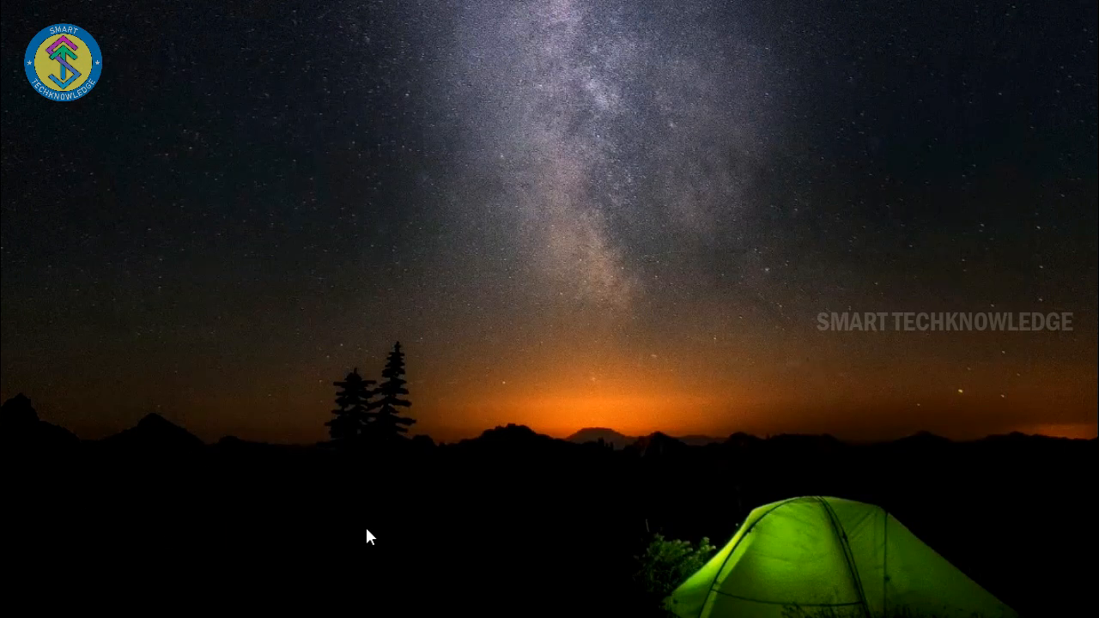